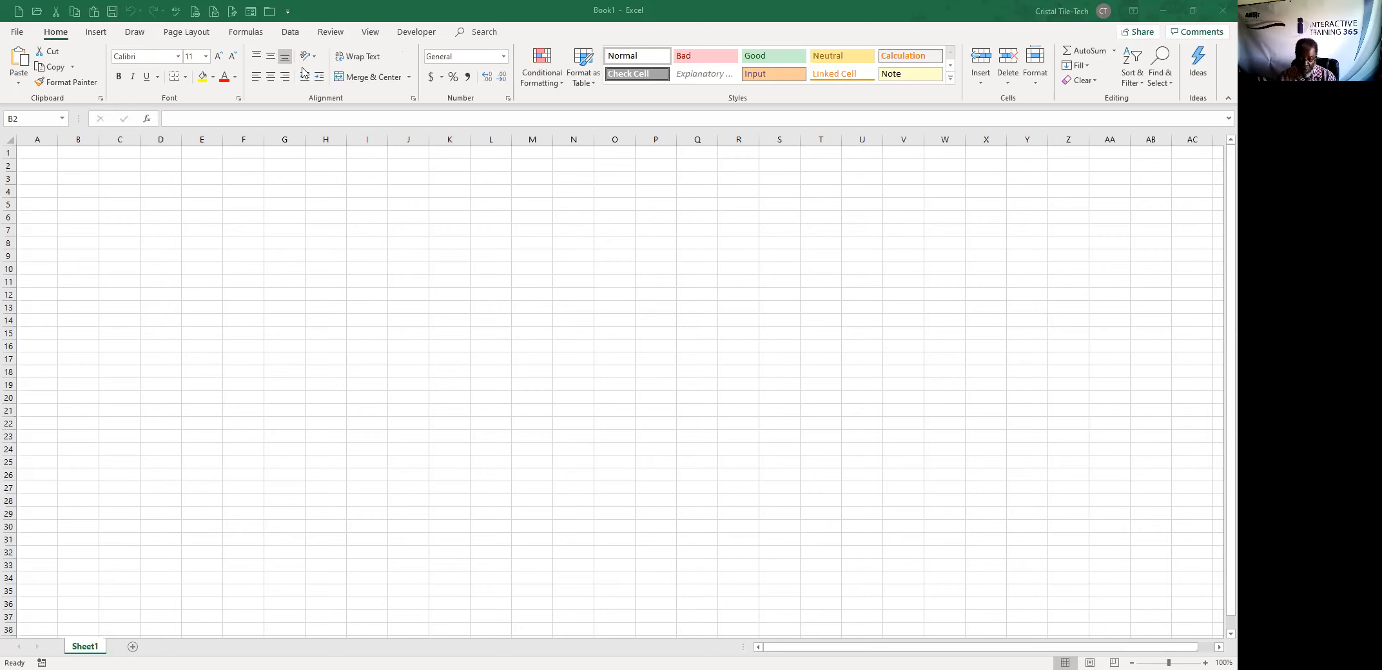
# - Open the ribbon customization options and expand the list of groups under the Home tab
pyautogui.click(16, 34)
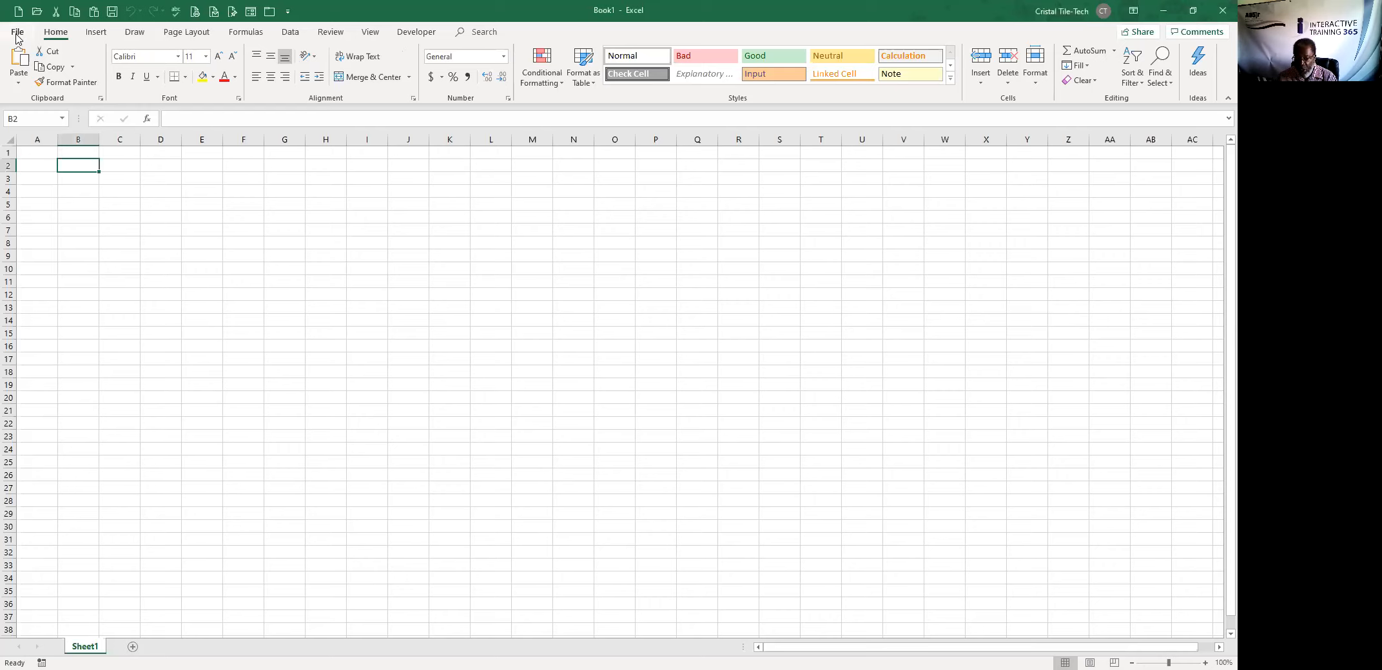
pyautogui.click(17, 34)
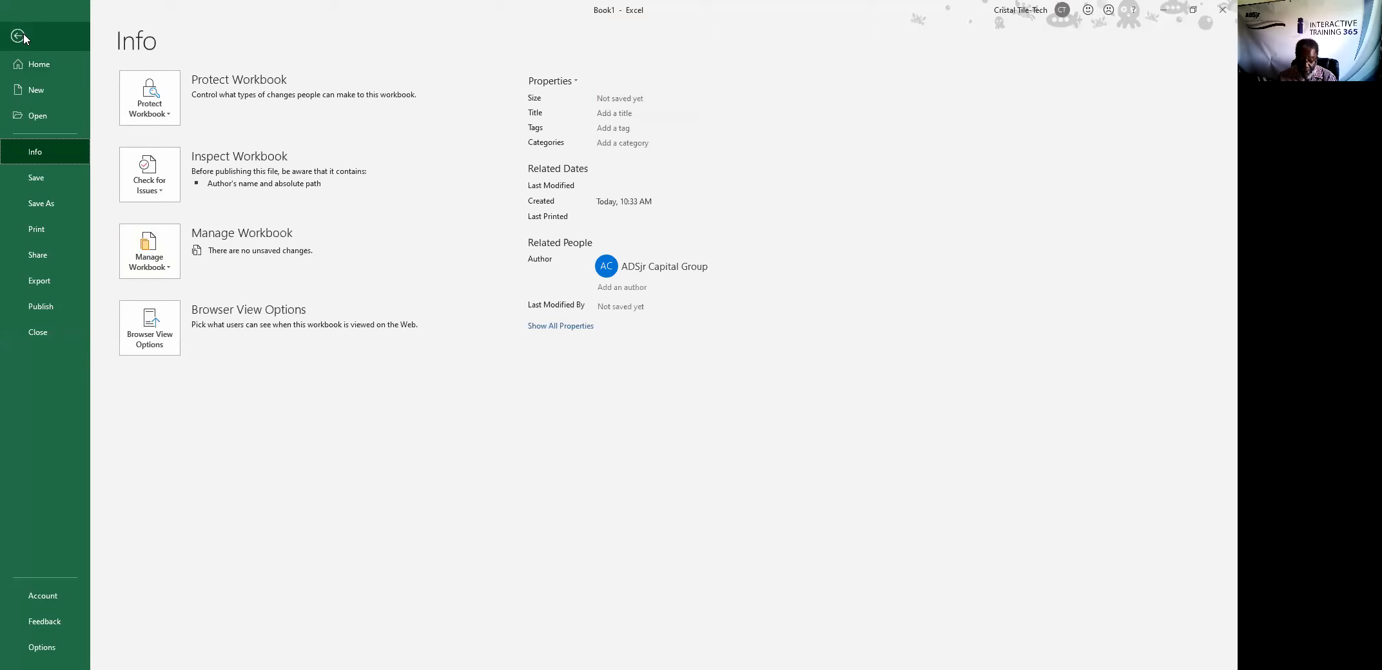
pyautogui.click(43, 649)
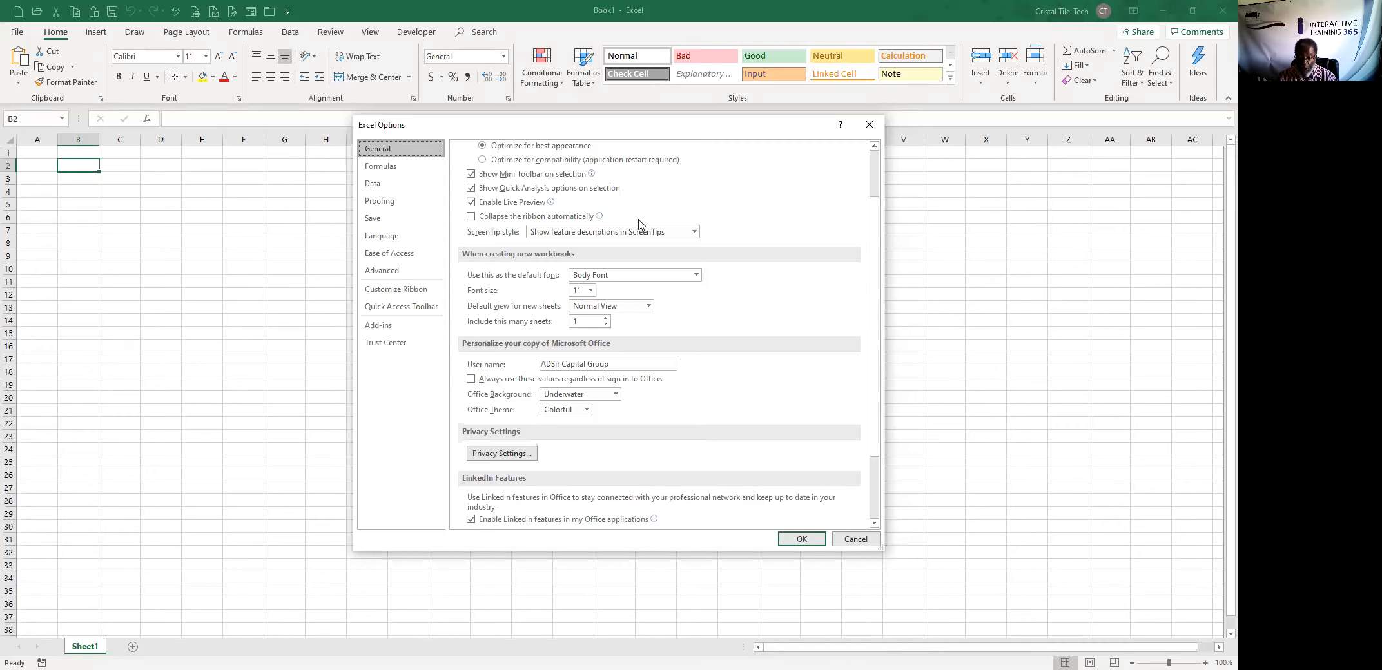
pyautogui.click(388, 293)
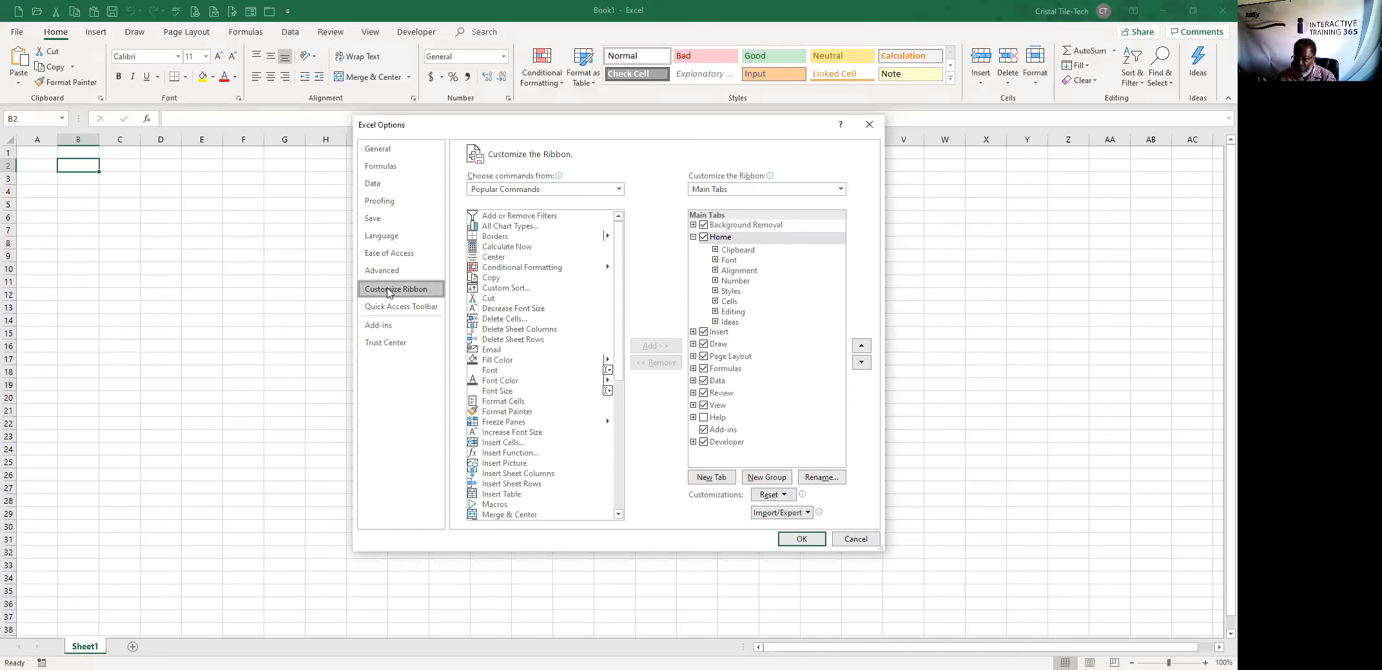
pyautogui.click(693, 237)
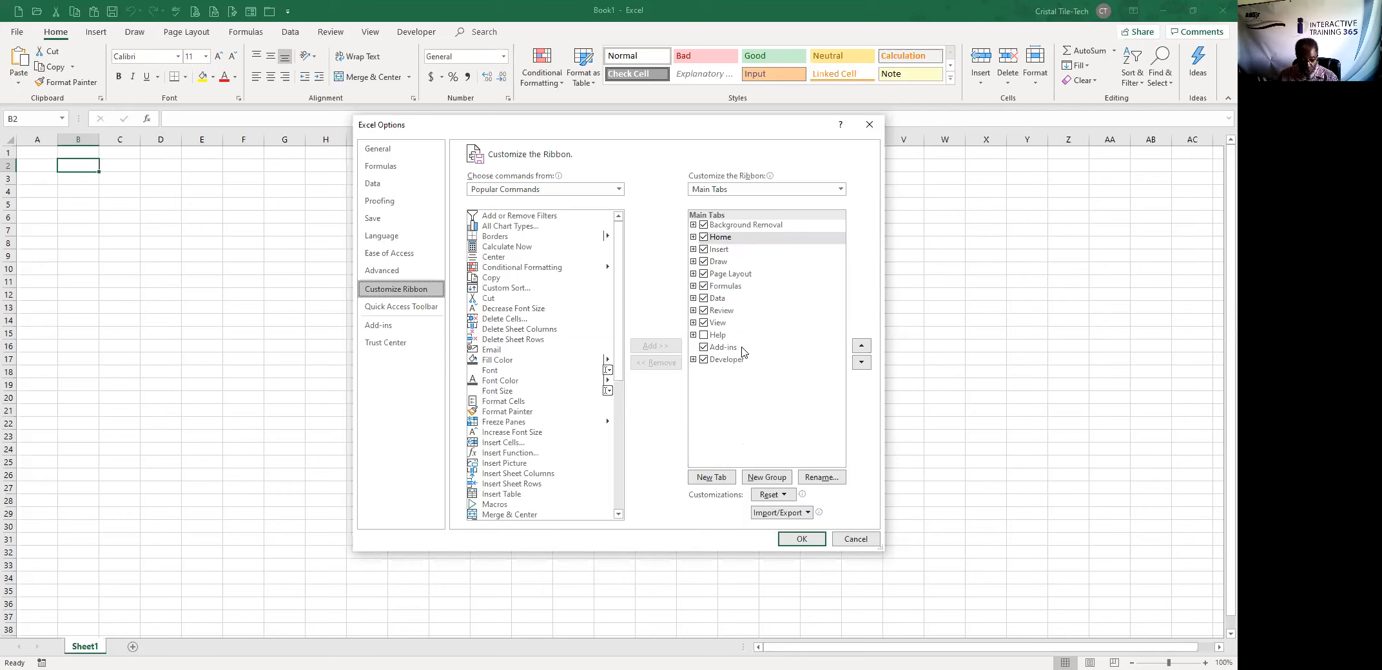
pyautogui.click(694, 237)
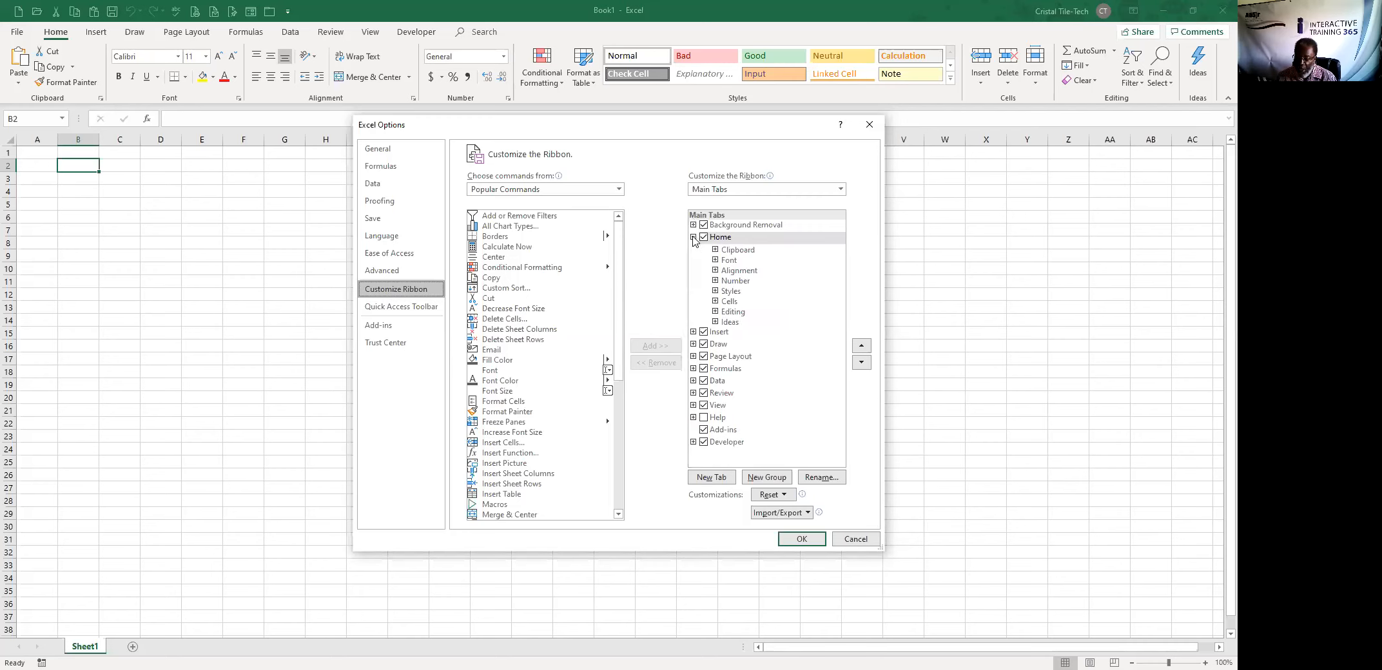
# - Move the Clipboard group to the end of the Home tab, after Ideas, and apply the change
pyautogui.click(733, 251)
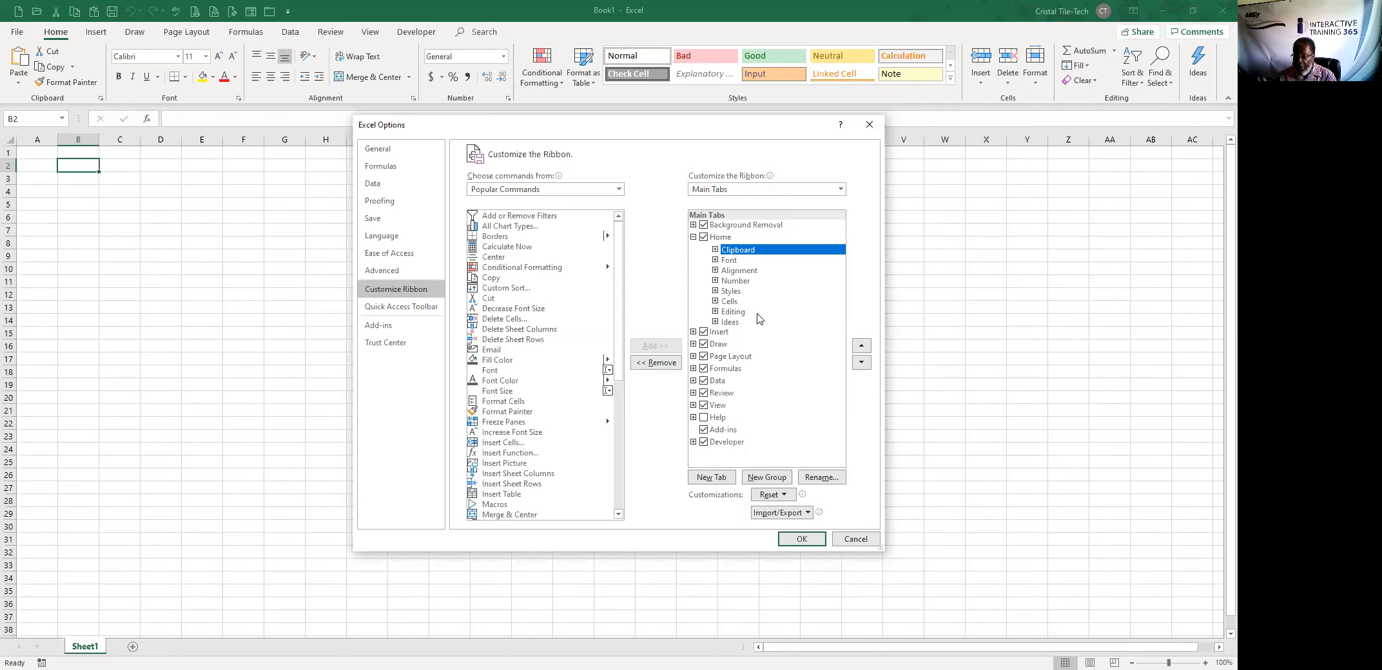
pyautogui.click(861, 362)
pyautogui.click(861, 362)
pyautogui.click(861, 362)
pyautogui.click(861, 362)
pyautogui.click(861, 362)
pyautogui.click(861, 363)
pyautogui.click(861, 362)
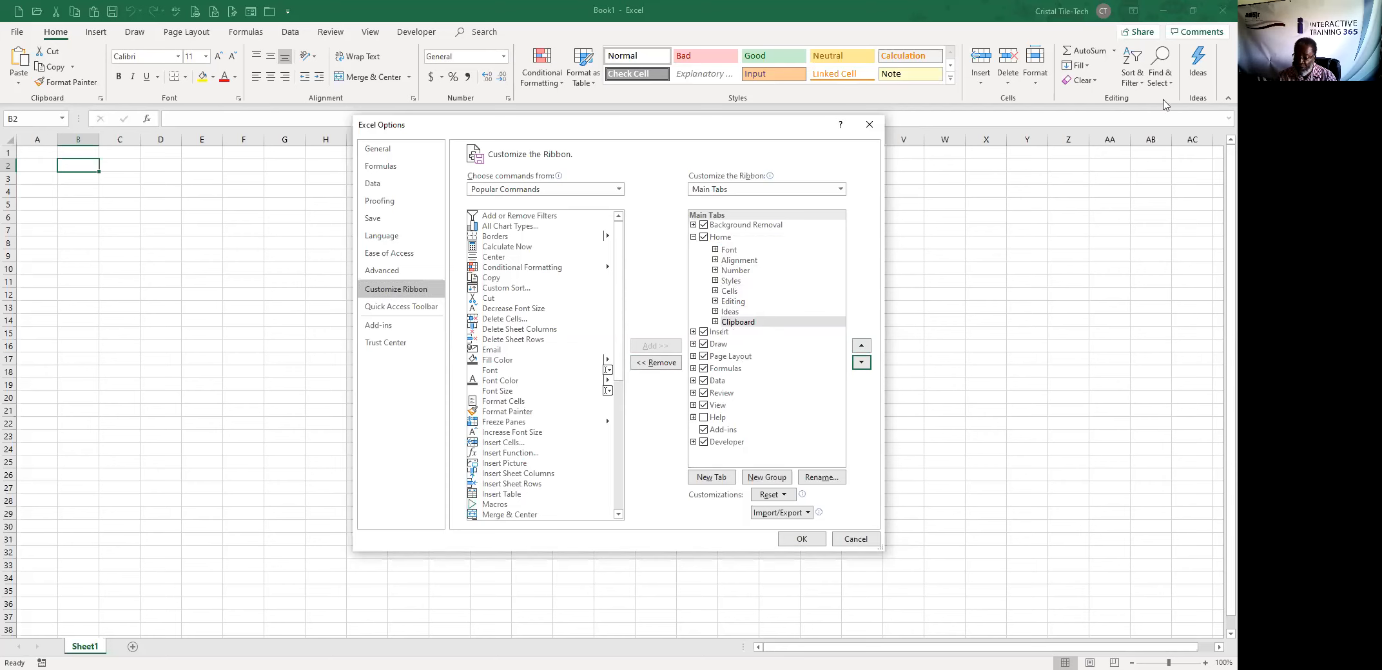
pyautogui.click(797, 545)
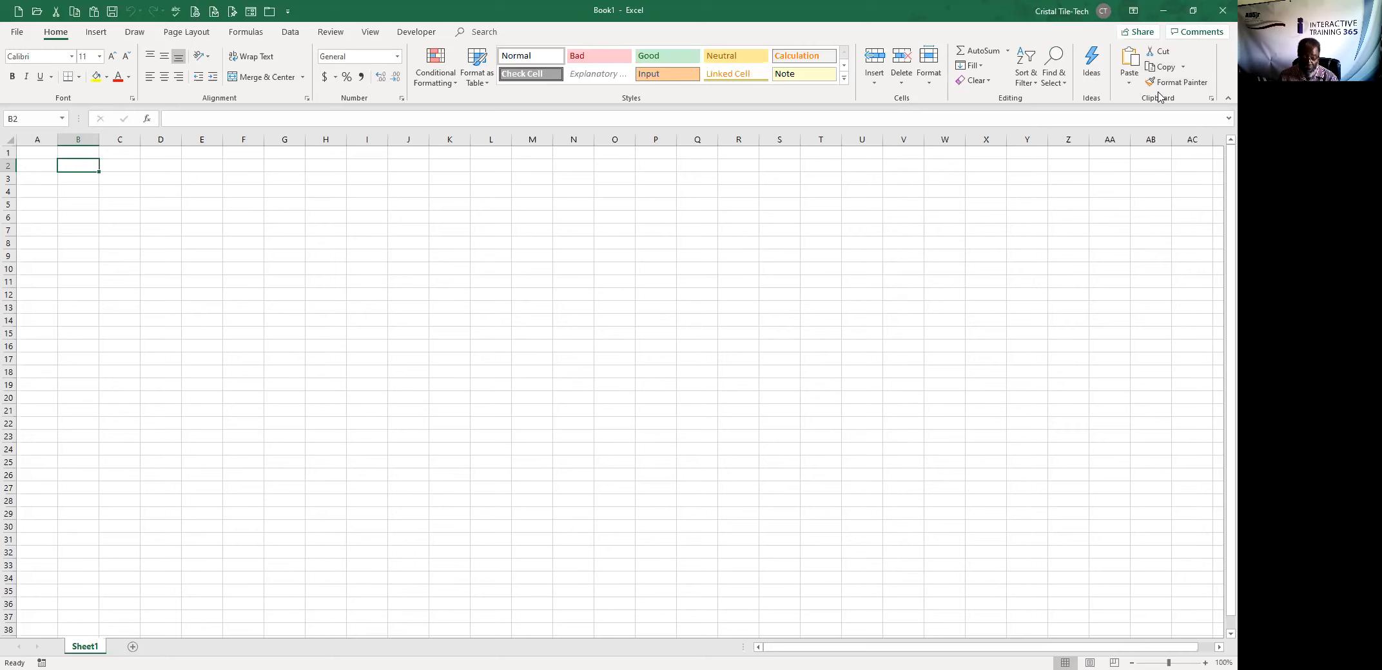
# - Move the Clipboard group from the Home tab to the start of the Insert tab, apply it and show the Insert tab
pyautogui.click(11, 32)
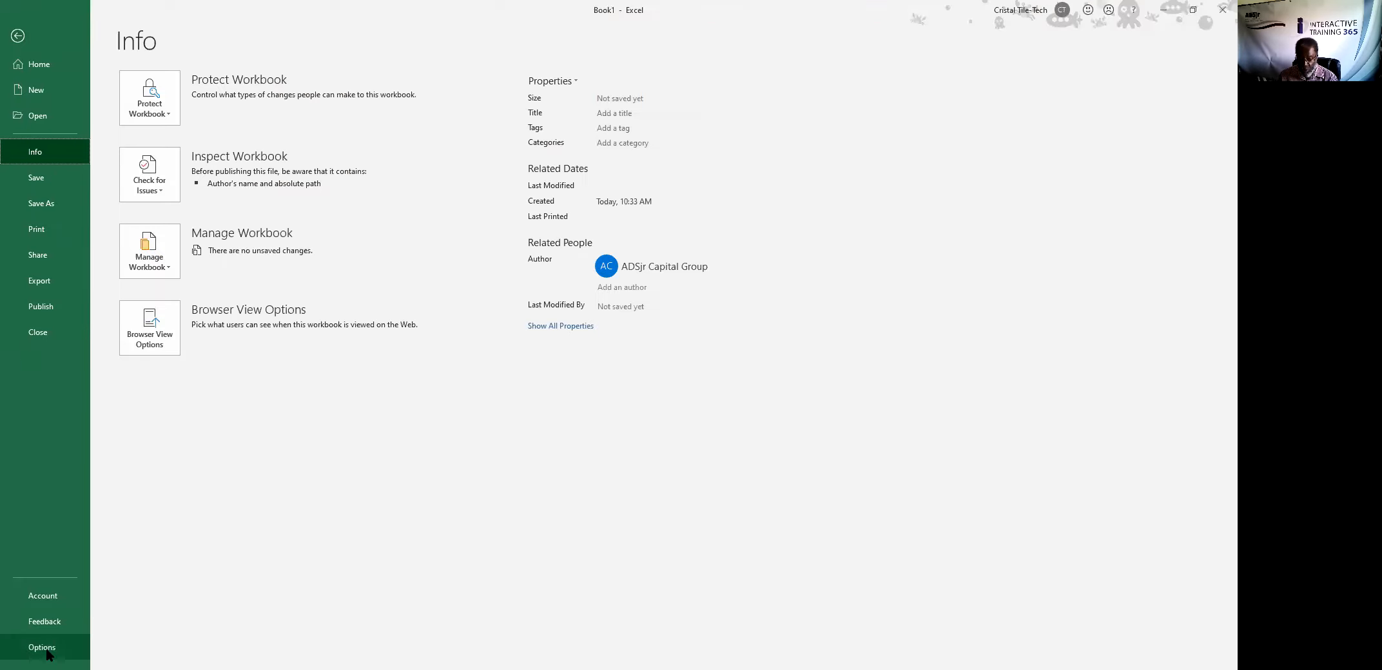
pyautogui.click(46, 653)
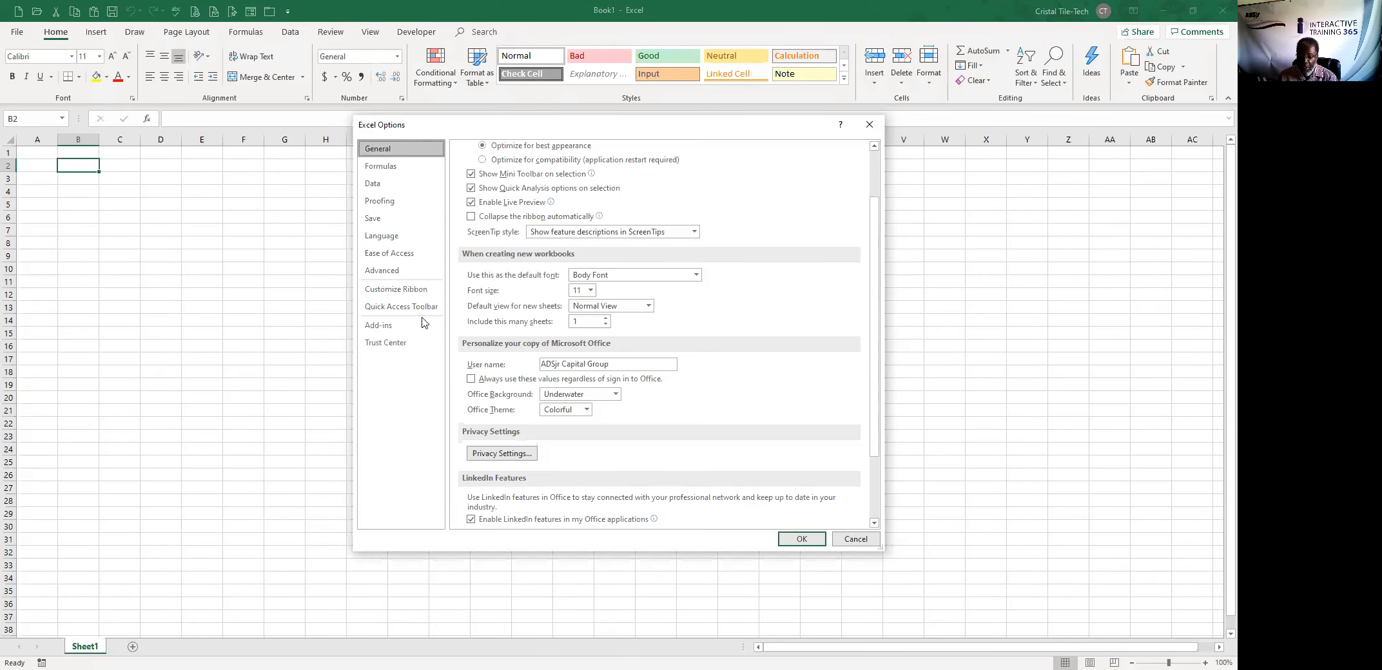
pyautogui.click(405, 290)
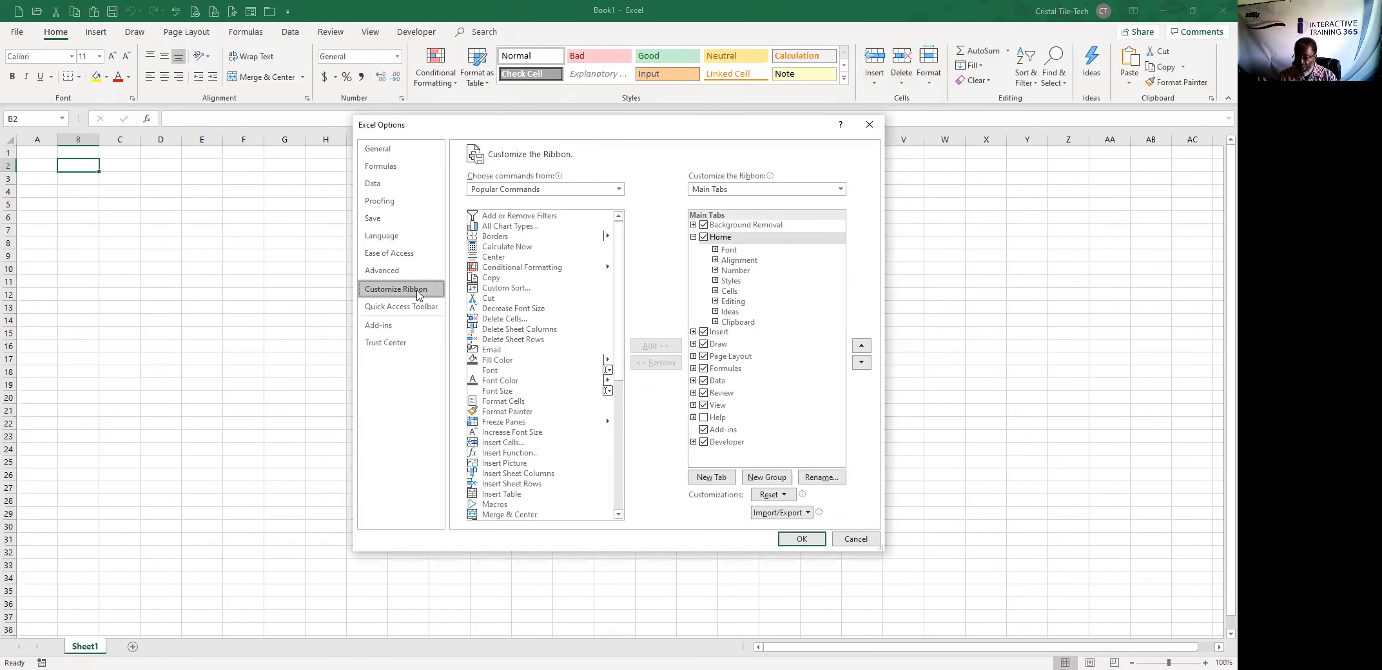
pyautogui.click(736, 323)
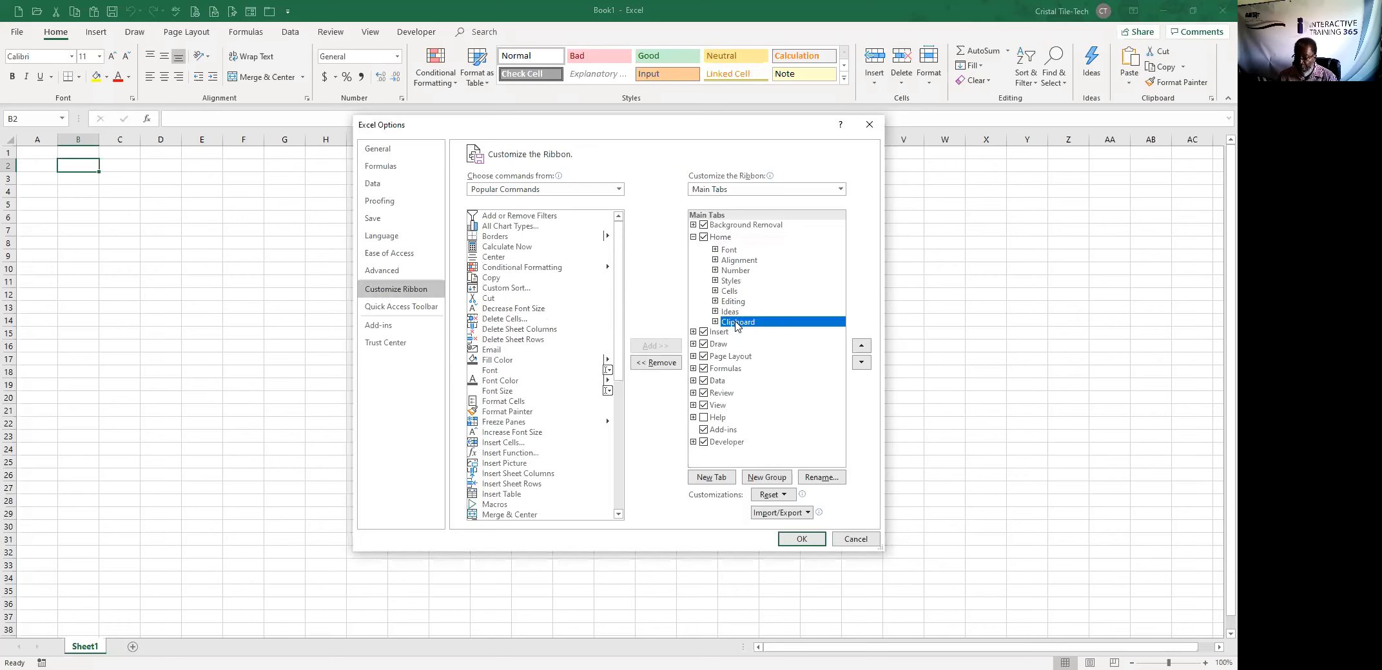
pyautogui.click(862, 363)
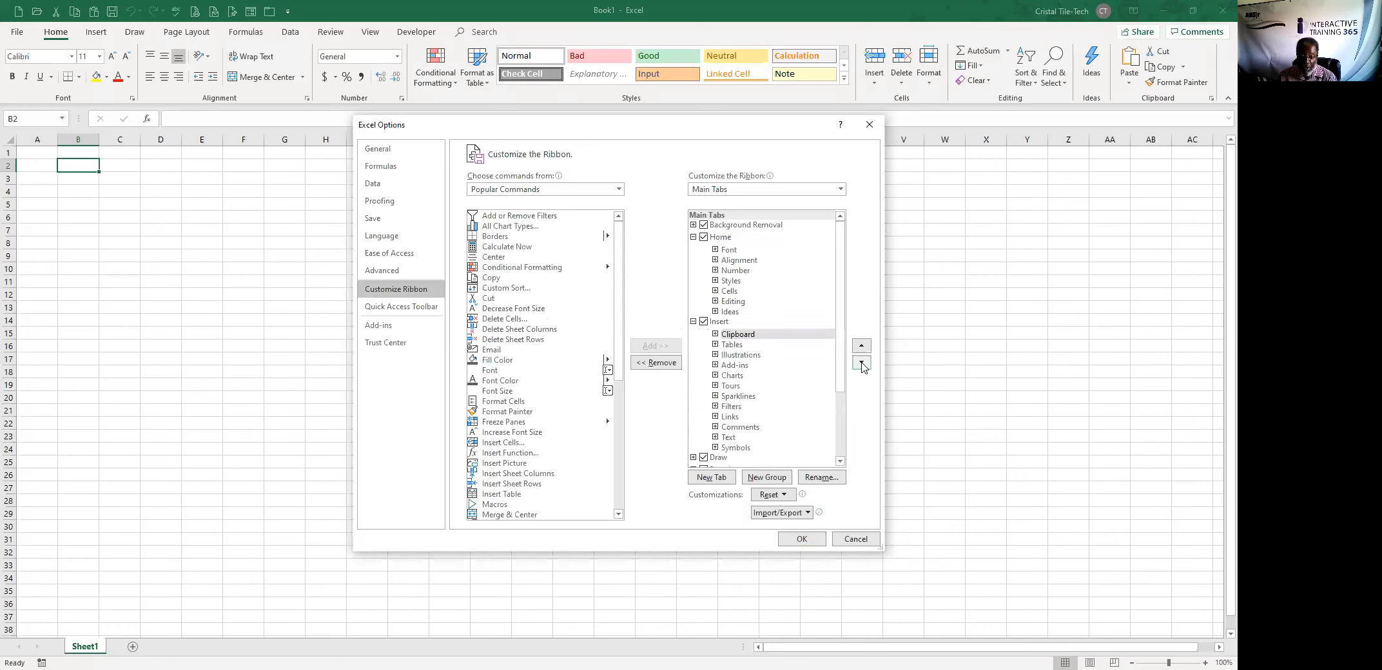
pyautogui.click(801, 539)
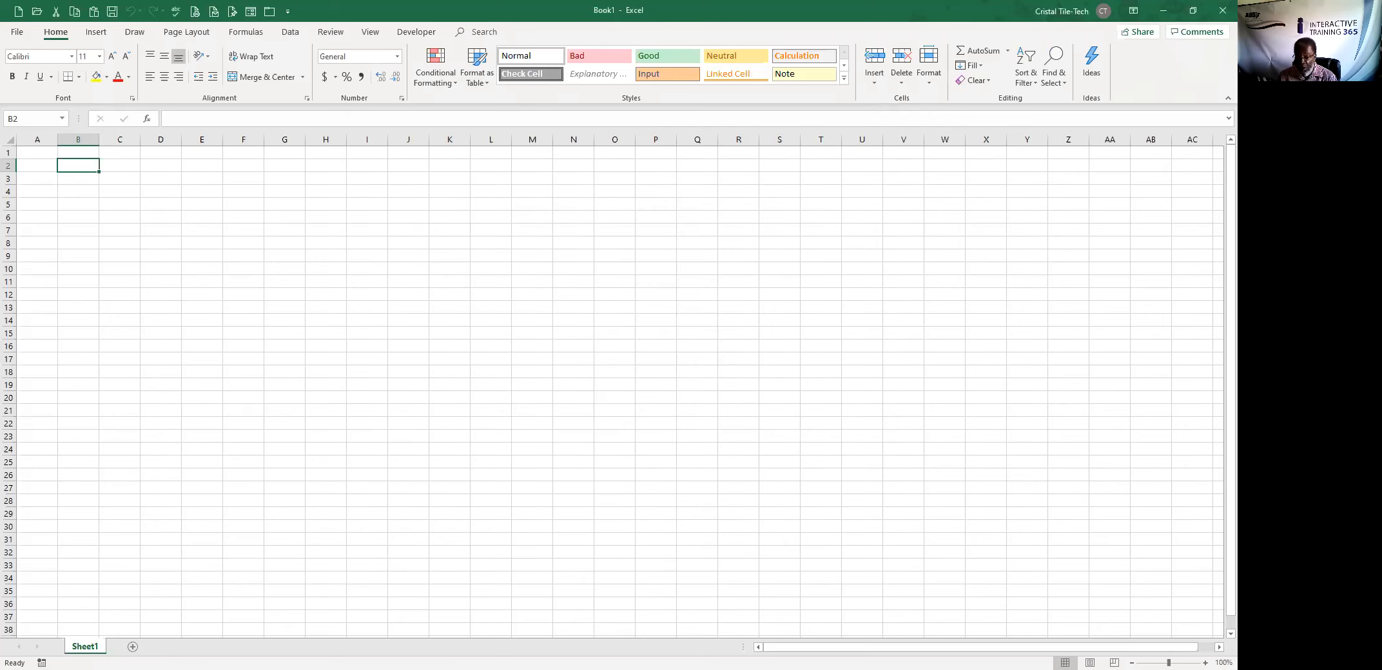
pyautogui.click(98, 35)
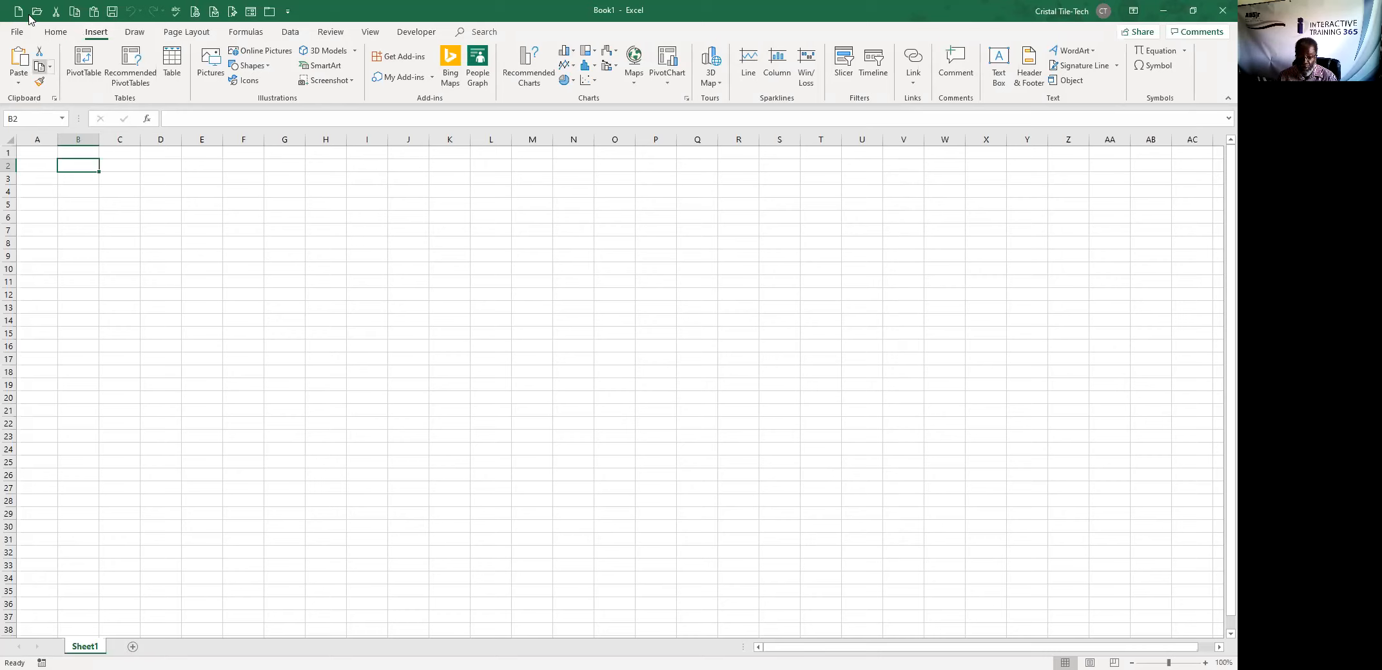
# - Hide the Insert tab from the ribbon through the ribbon customization options and apply the change
pyautogui.click(17, 34)
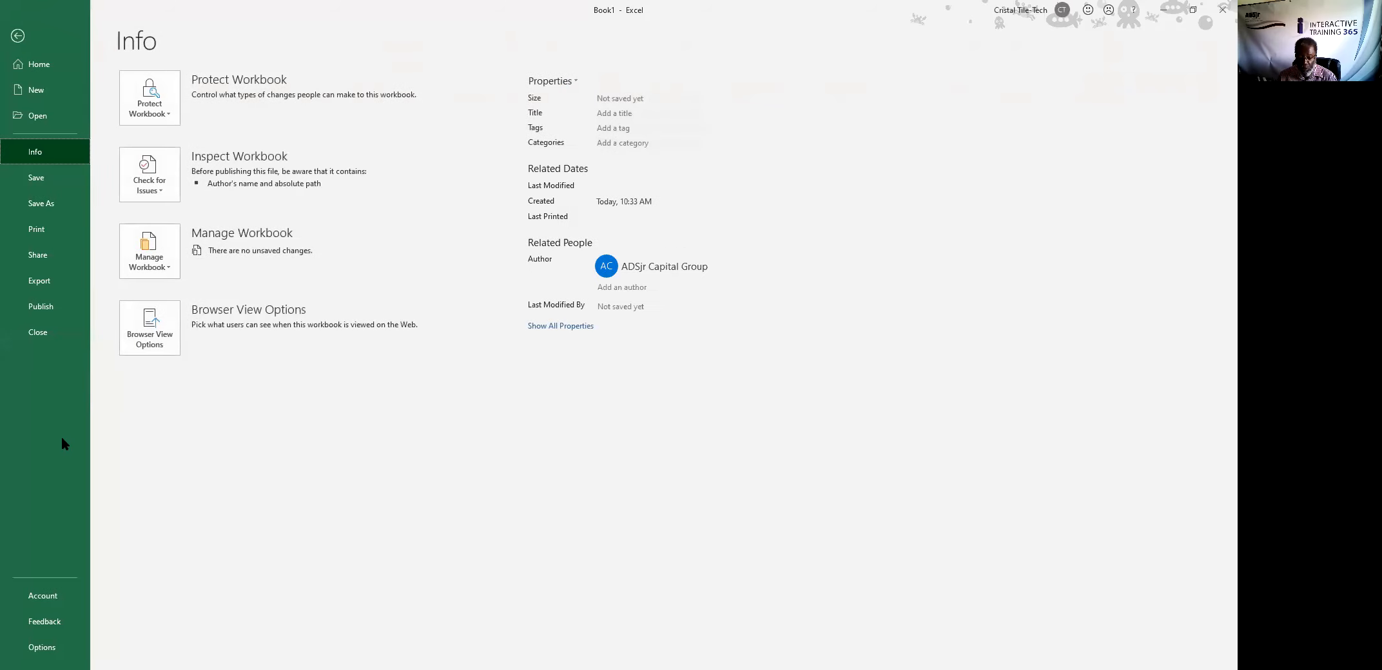
pyautogui.click(49, 647)
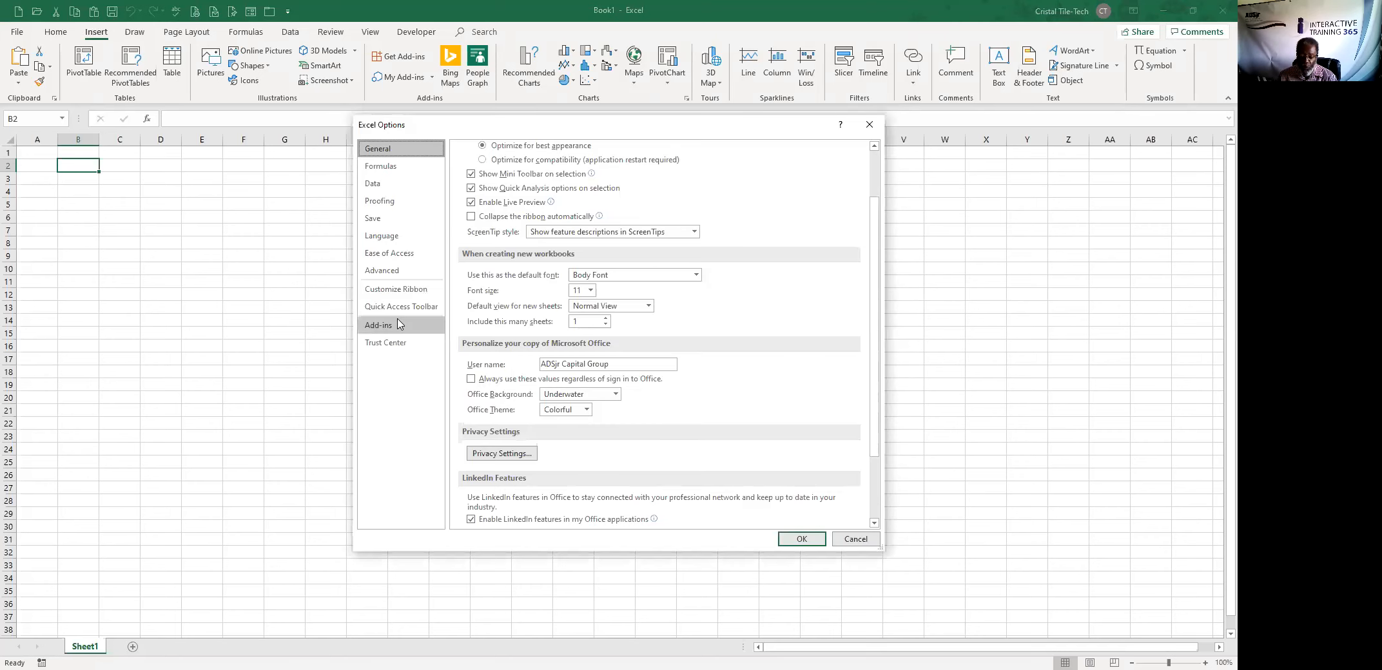
pyautogui.click(405, 290)
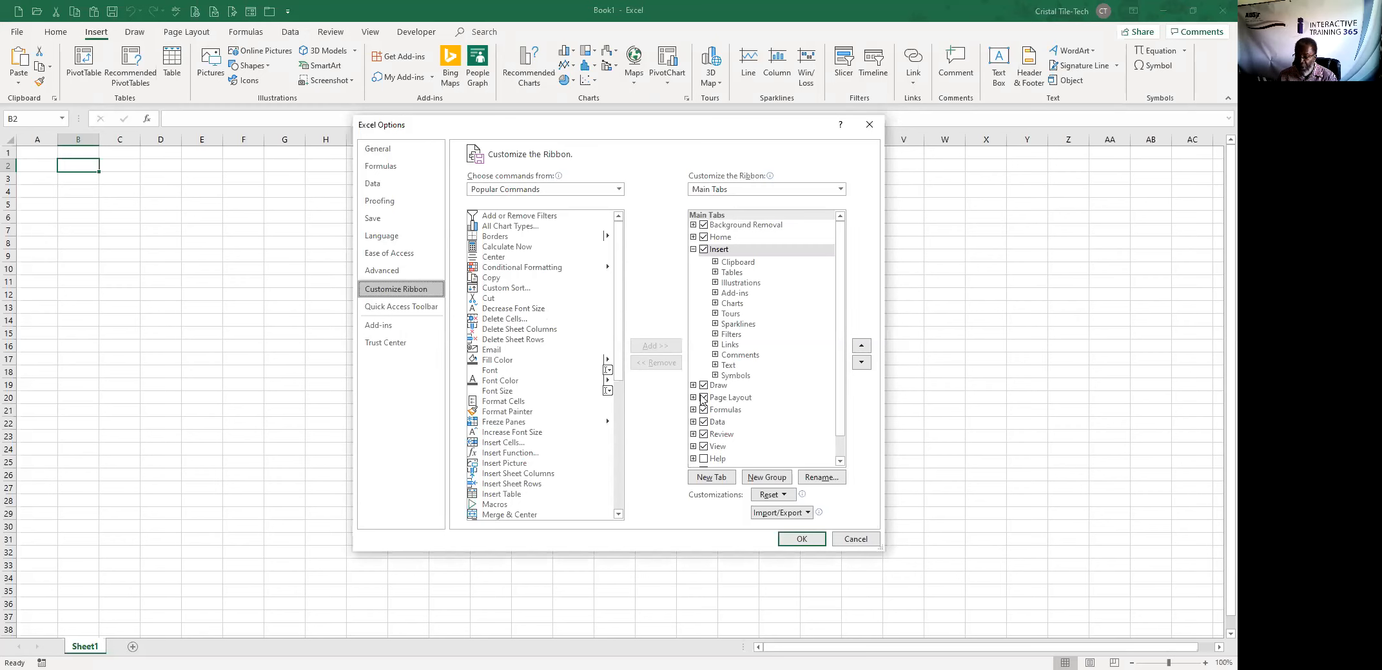
pyautogui.click(703, 249)
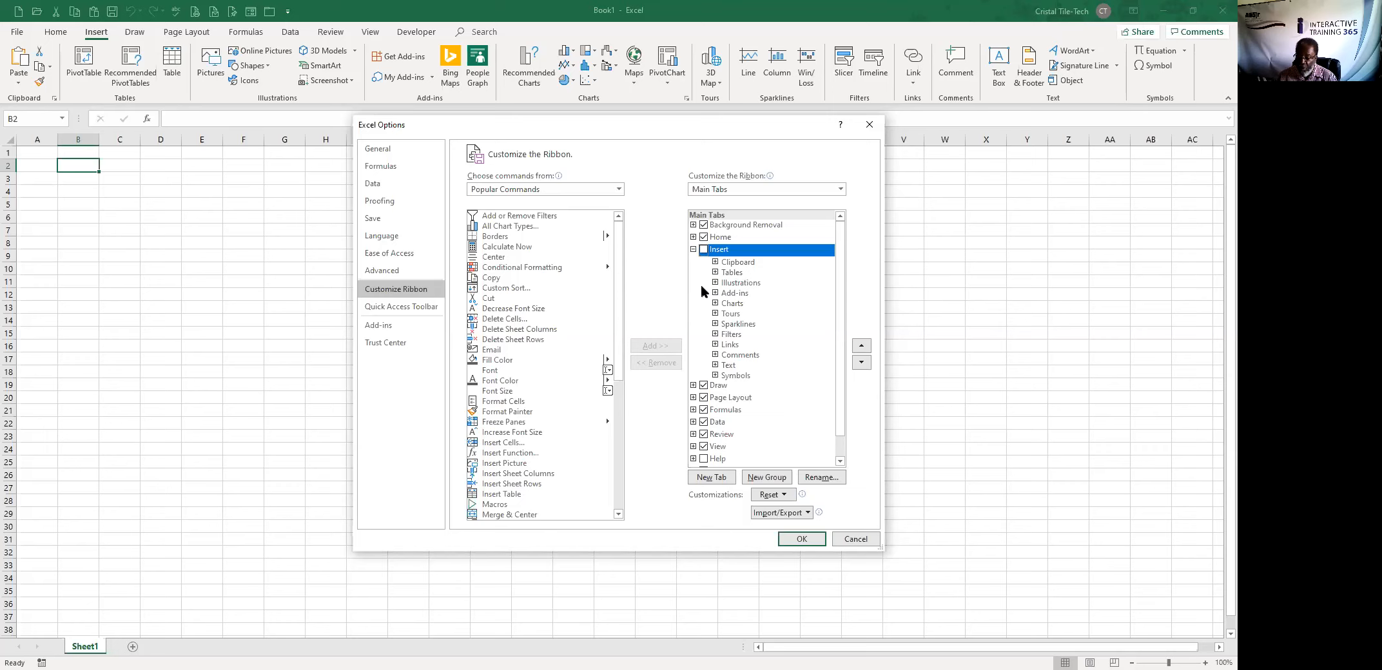
pyautogui.click(715, 261)
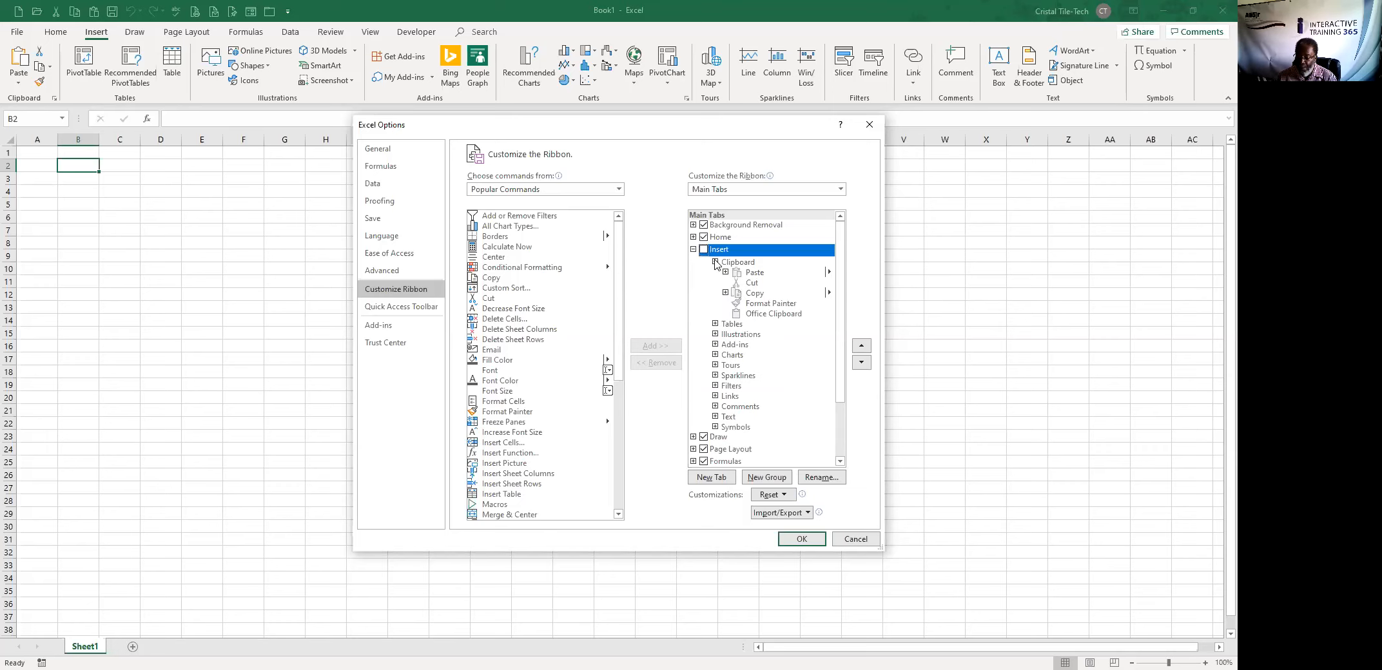
pyautogui.click(801, 540)
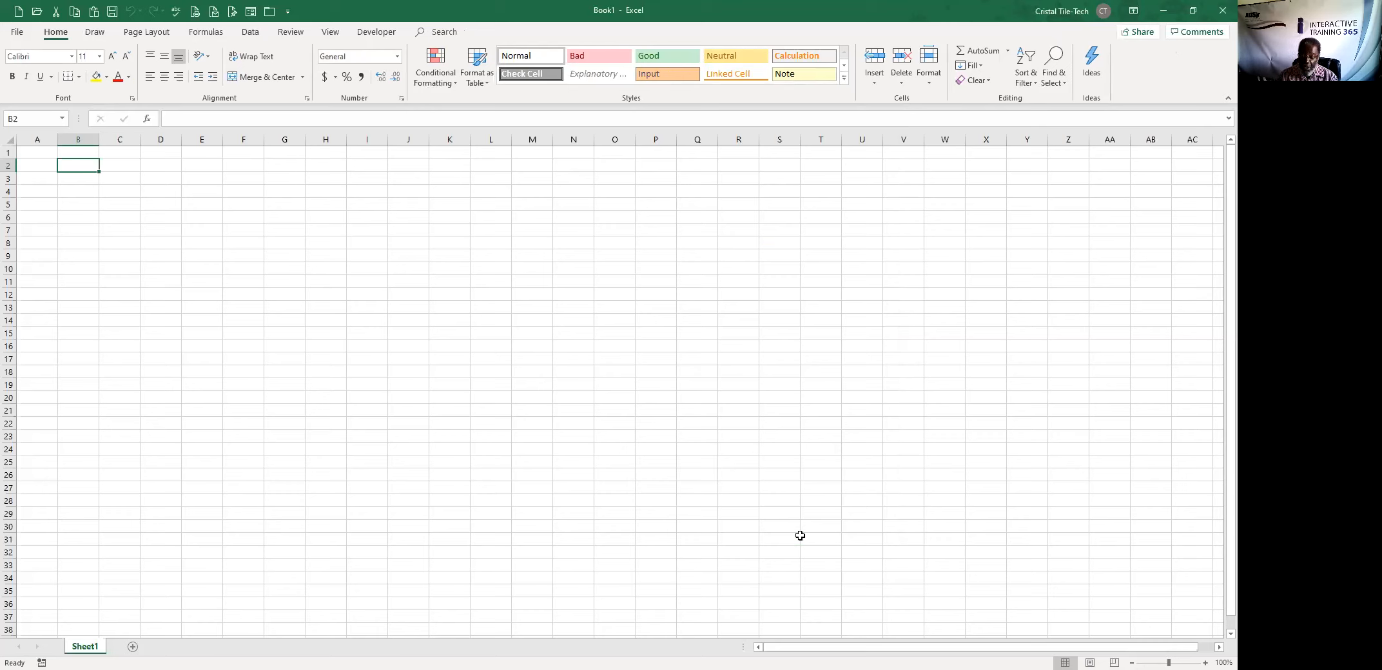
# - Reopen the ribbon customization options and re-enable the Insert tab
pyautogui.click(18, 31)
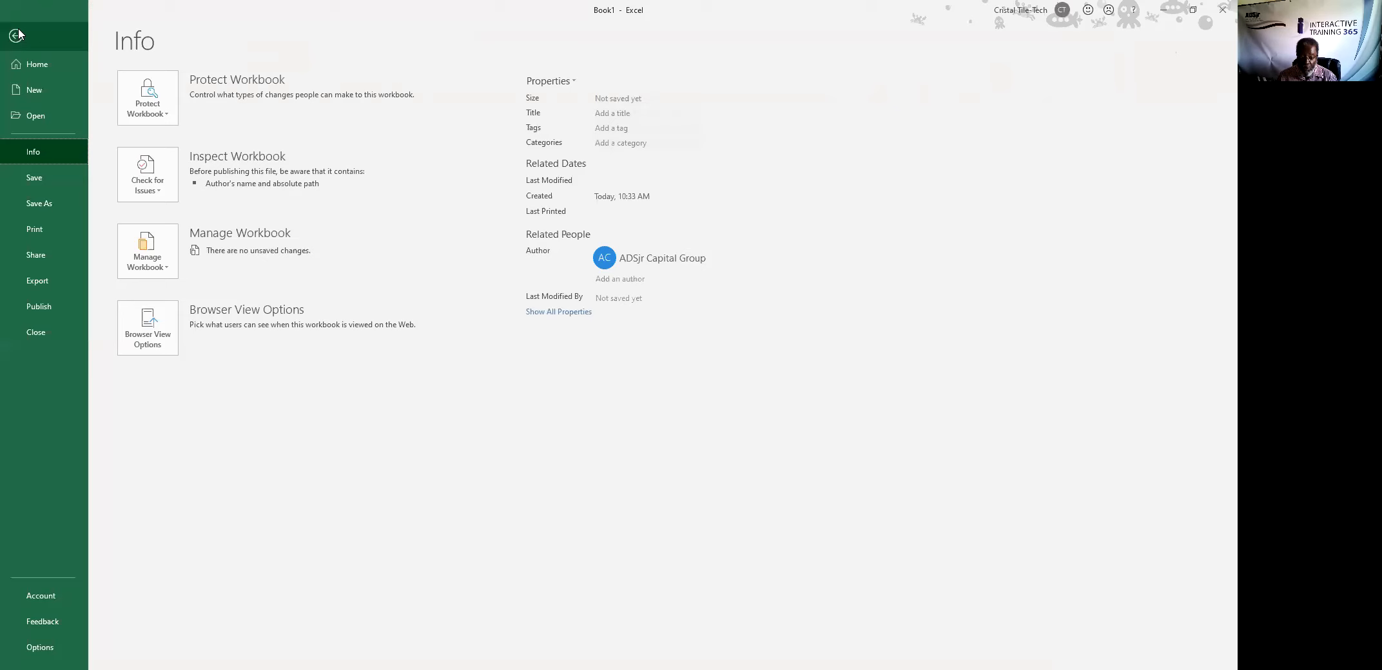
pyautogui.click(36, 646)
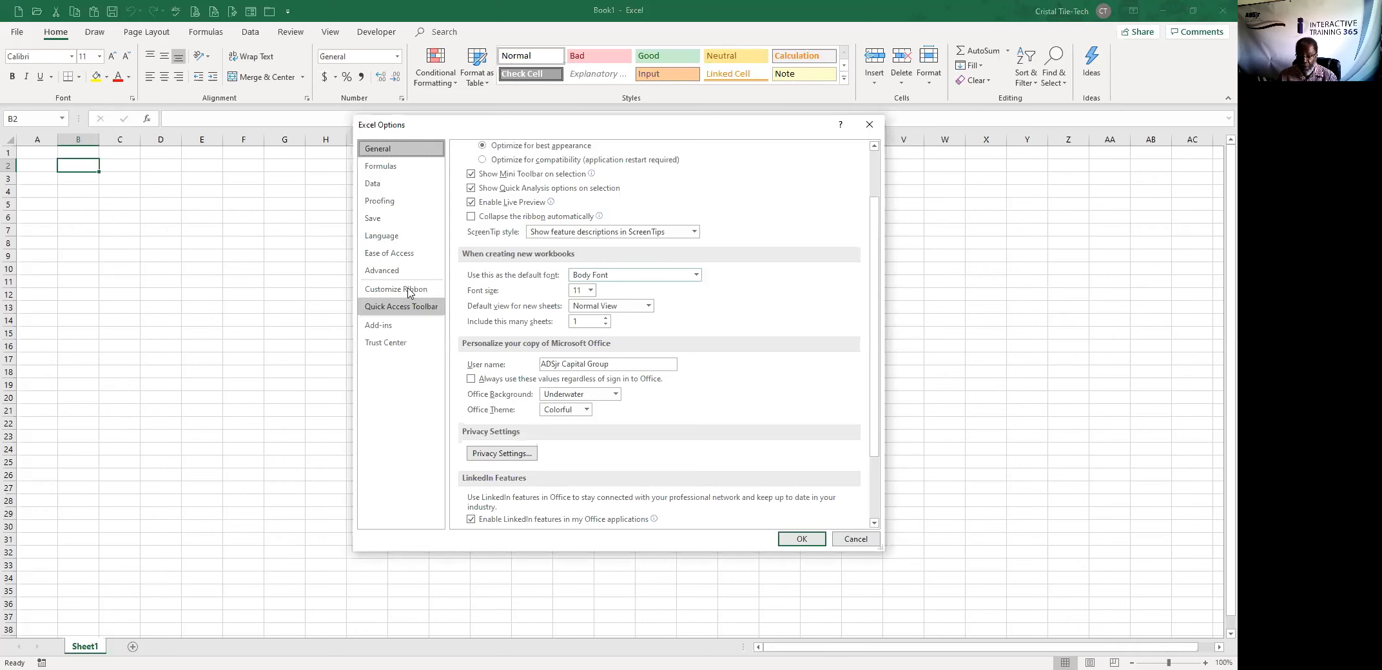
pyautogui.click(408, 293)
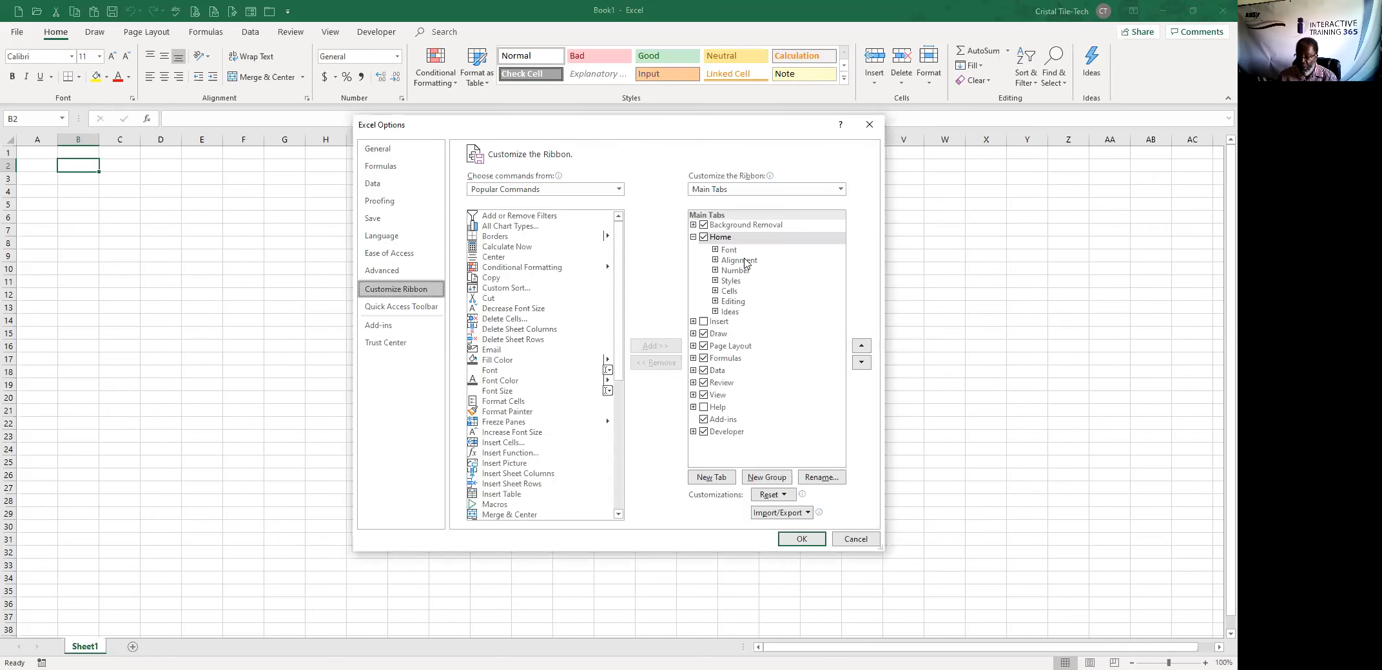
pyautogui.click(704, 322)
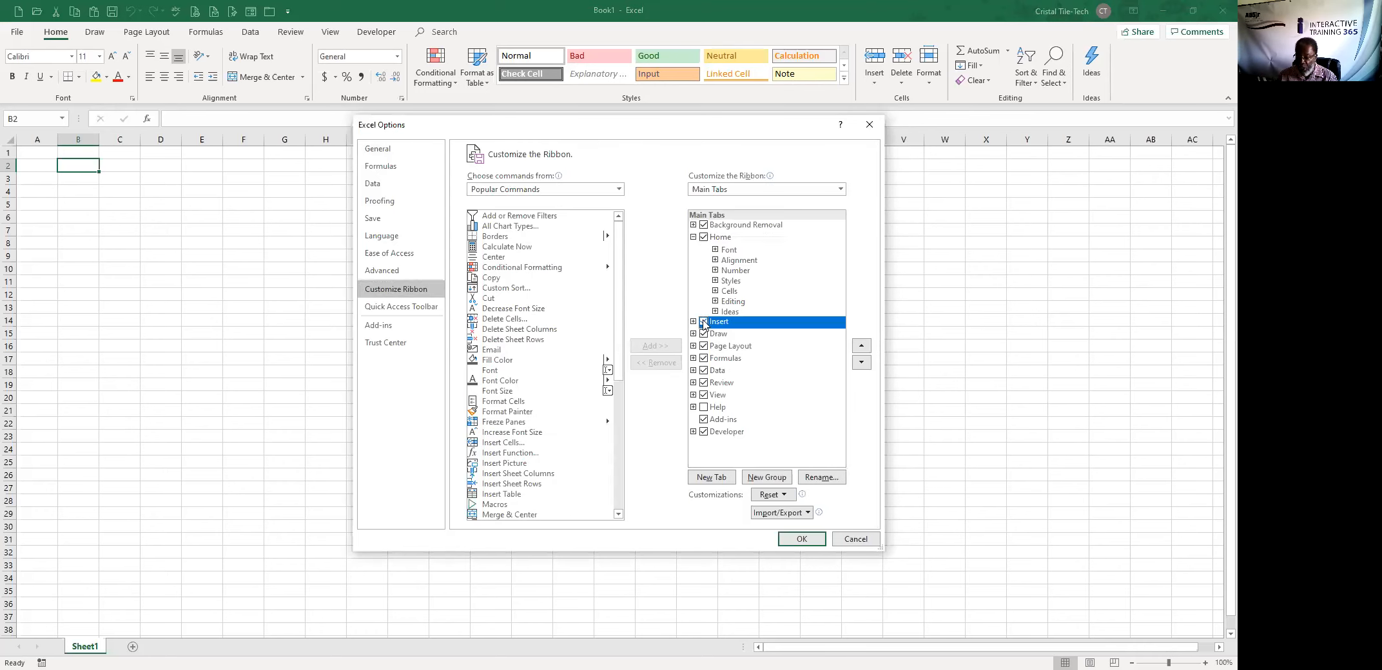
# - Move the Clipboard group from the Insert tab back to the first place in the Home tab and apply the change
pyautogui.click(772, 495)
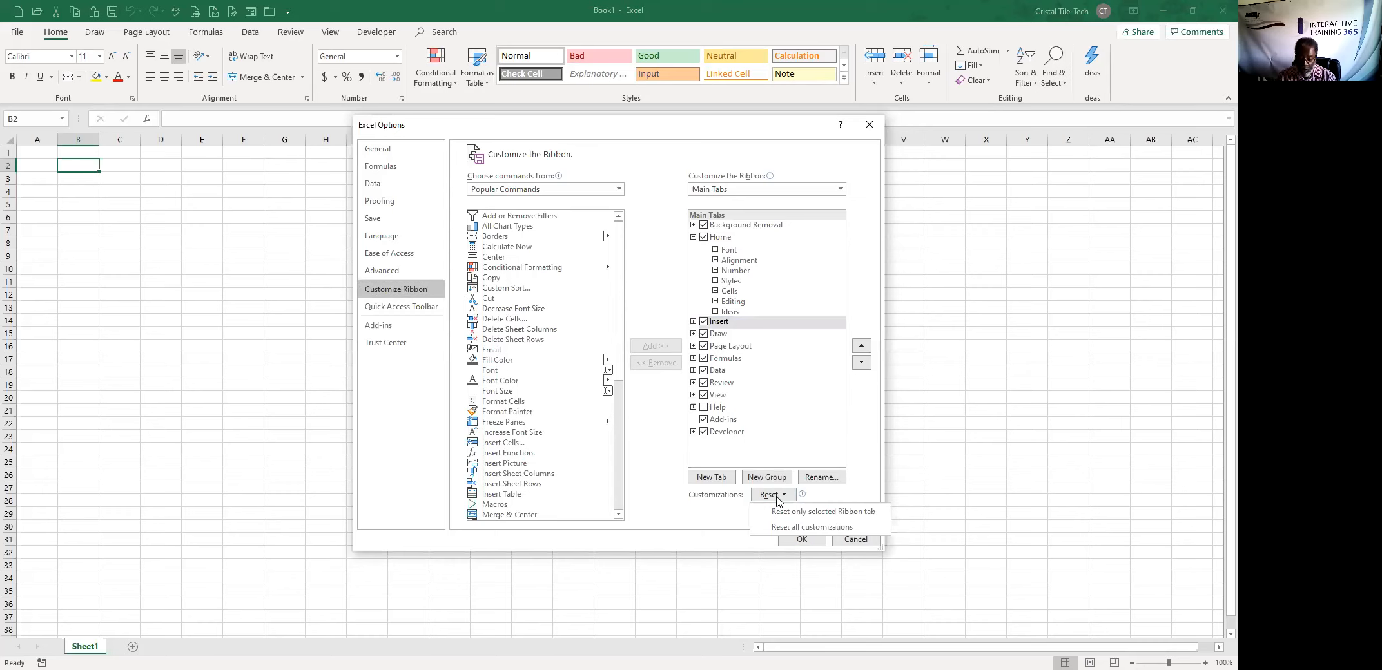
pyautogui.click(693, 321)
pyautogui.click(741, 335)
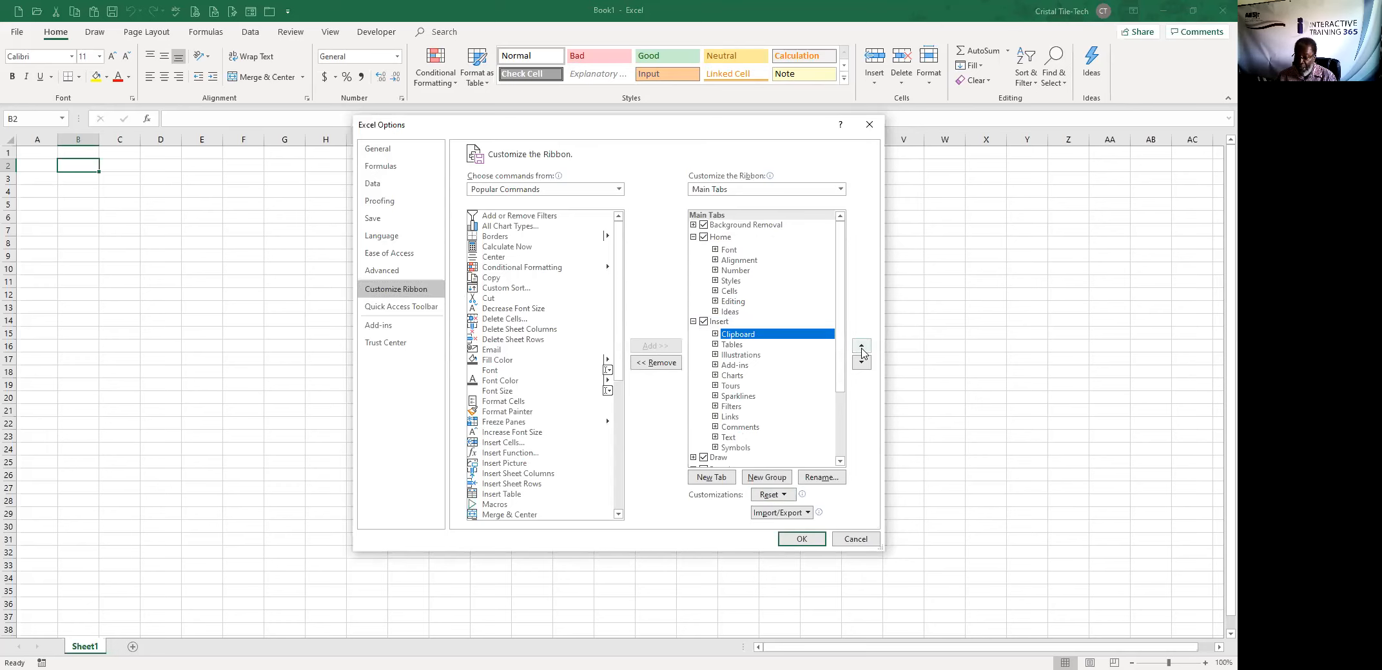
pyautogui.click(862, 349)
pyautogui.click(862, 348)
pyautogui.click(861, 348)
pyautogui.click(862, 349)
pyautogui.click(861, 349)
pyautogui.click(862, 349)
pyautogui.click(862, 349)
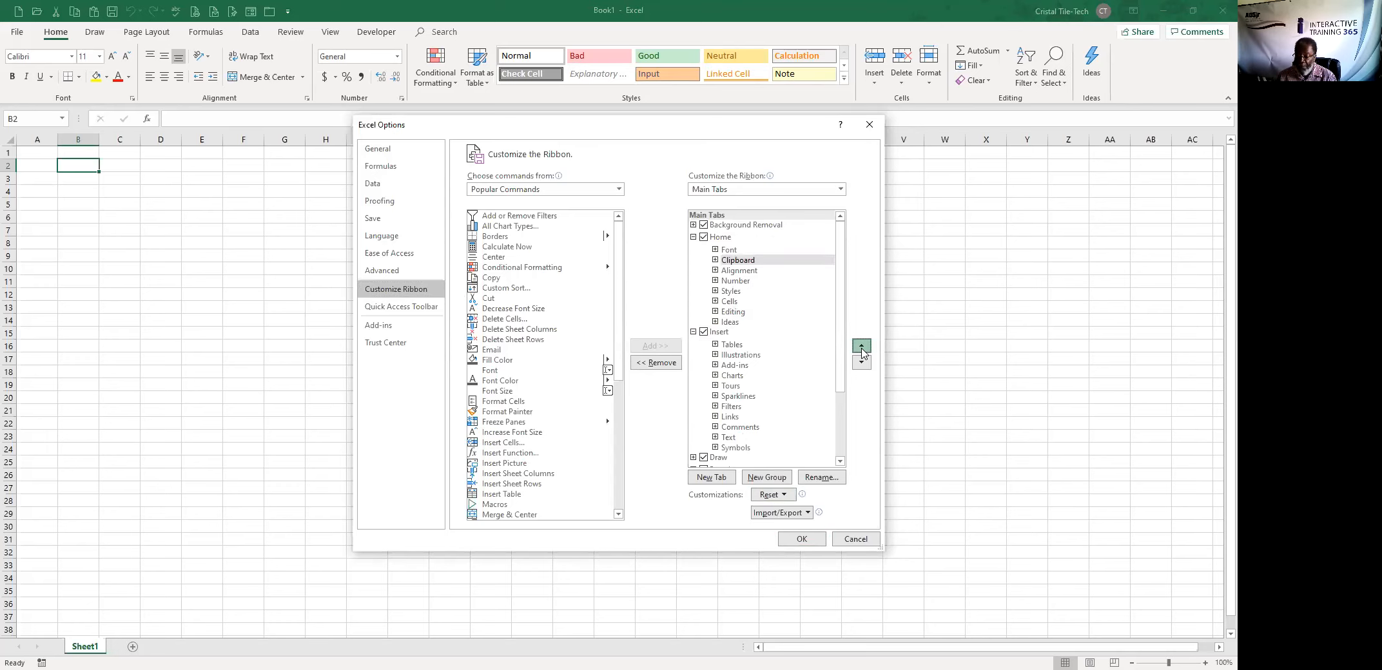
pyautogui.click(862, 349)
pyautogui.click(803, 540)
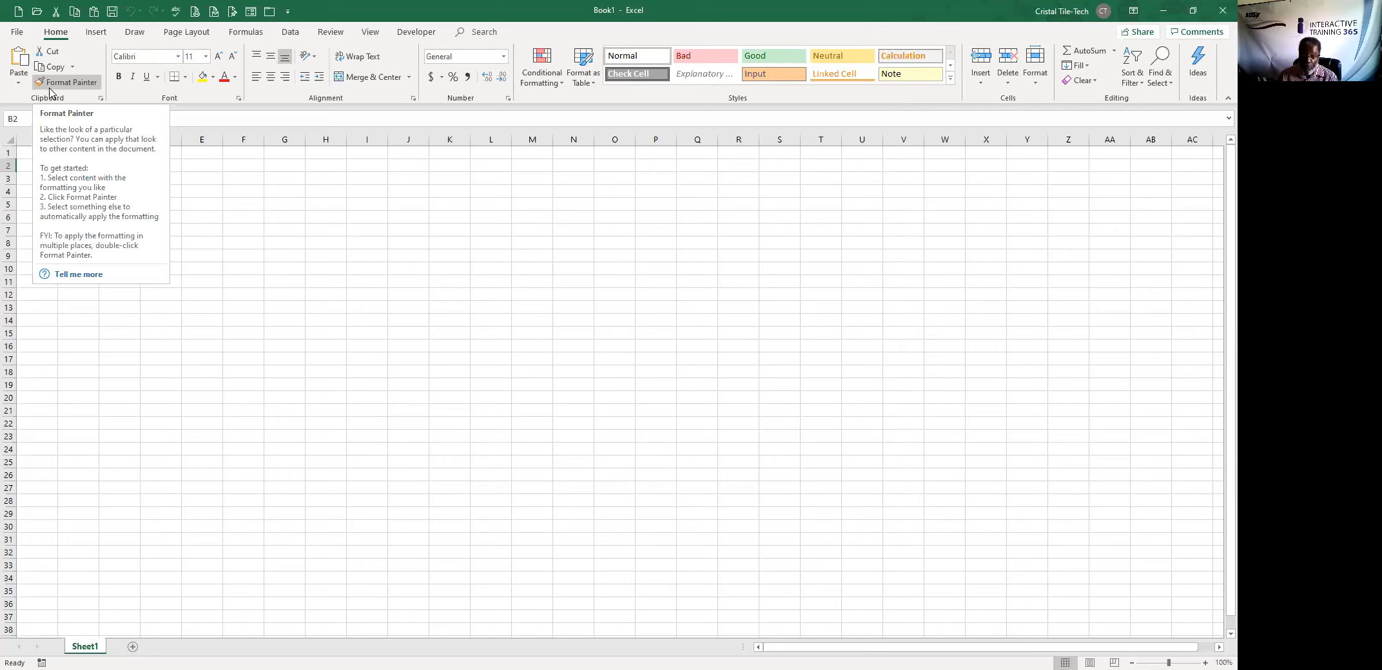
# - Open the ribbon customization options and add a new custom tab directly after the Home tab
pyautogui.click(18, 33)
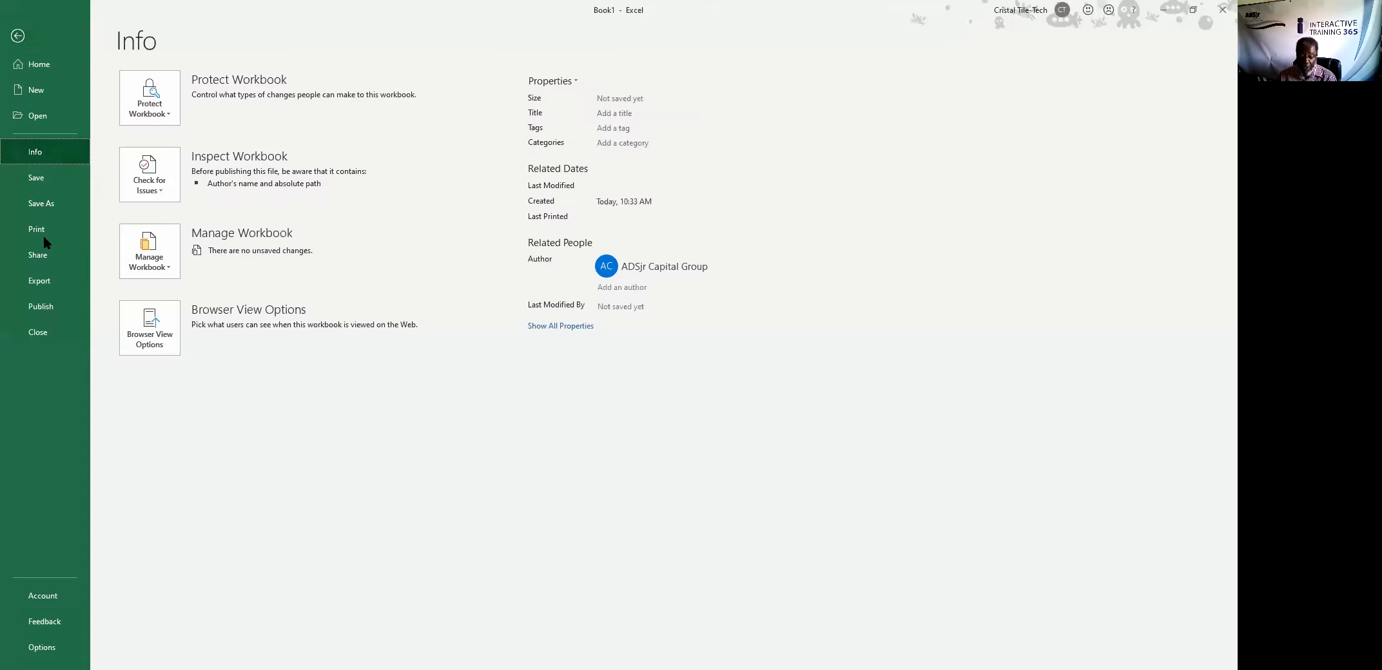
pyautogui.click(49, 647)
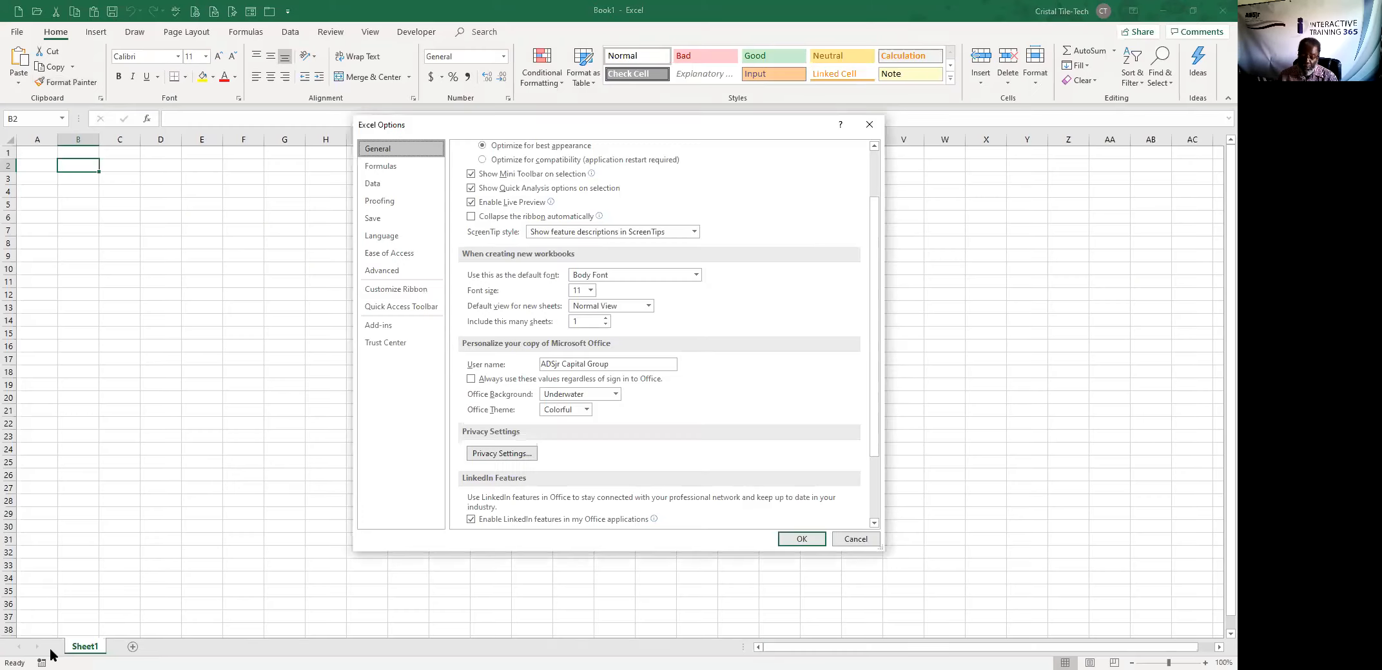
pyautogui.click(406, 296)
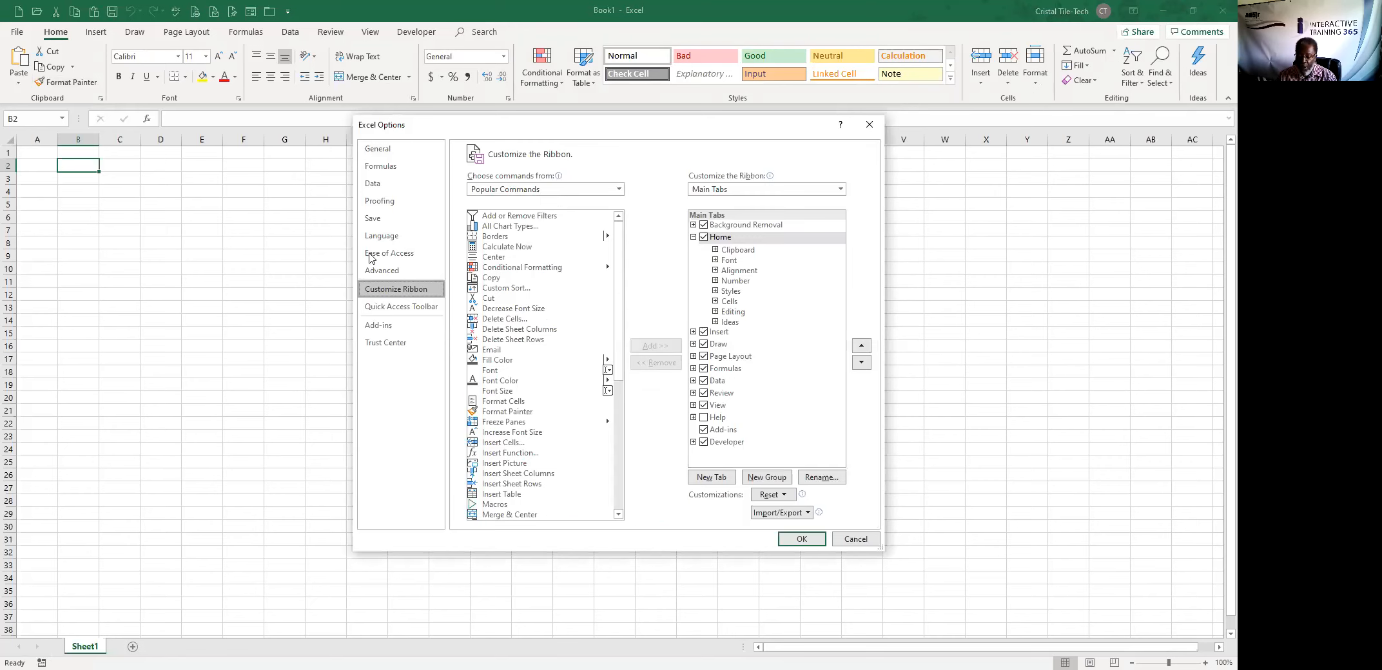
pyautogui.click(693, 236)
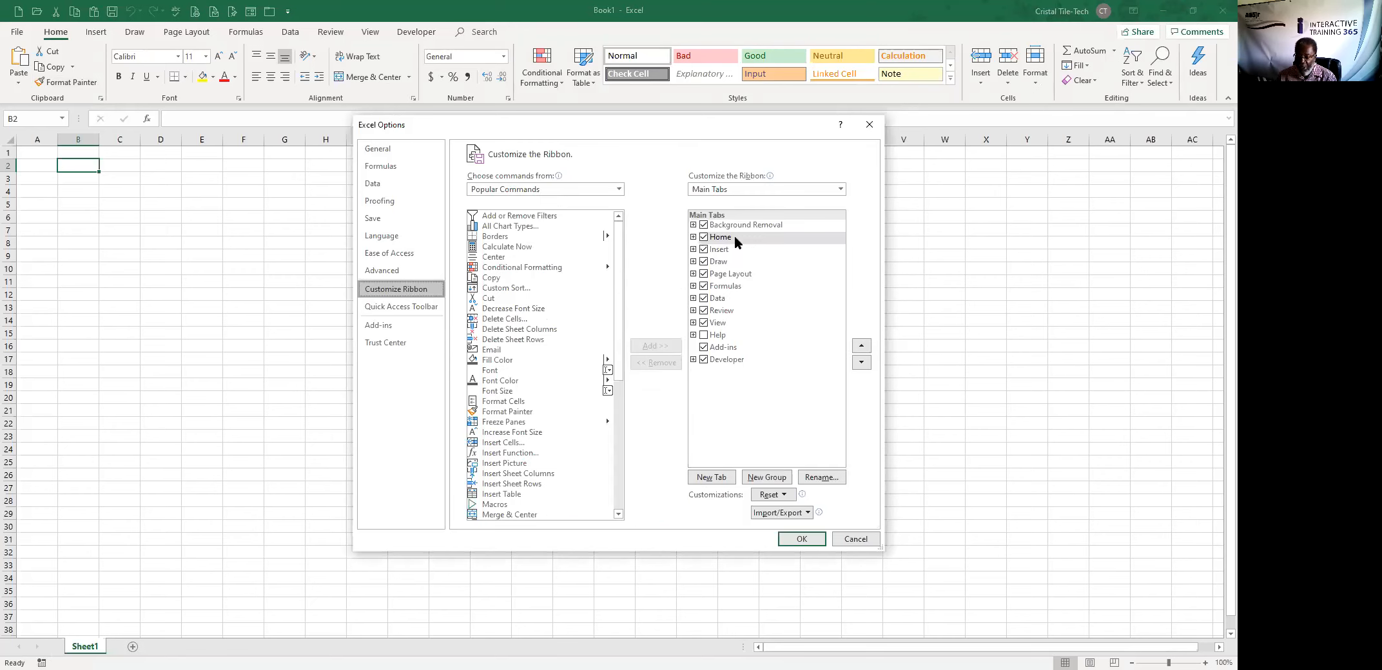
pyautogui.click(741, 237)
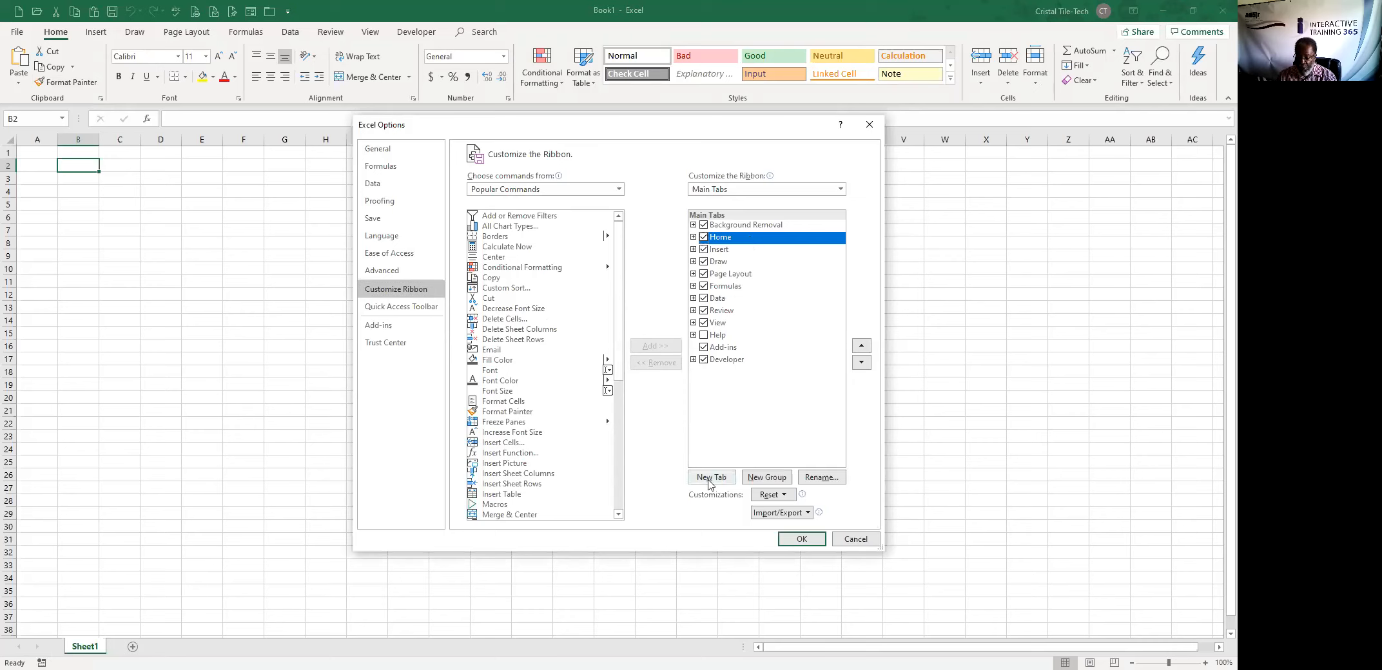
pyautogui.press('ctrl')
pyautogui.press('ctrl')
pyautogui.press('ctrl')
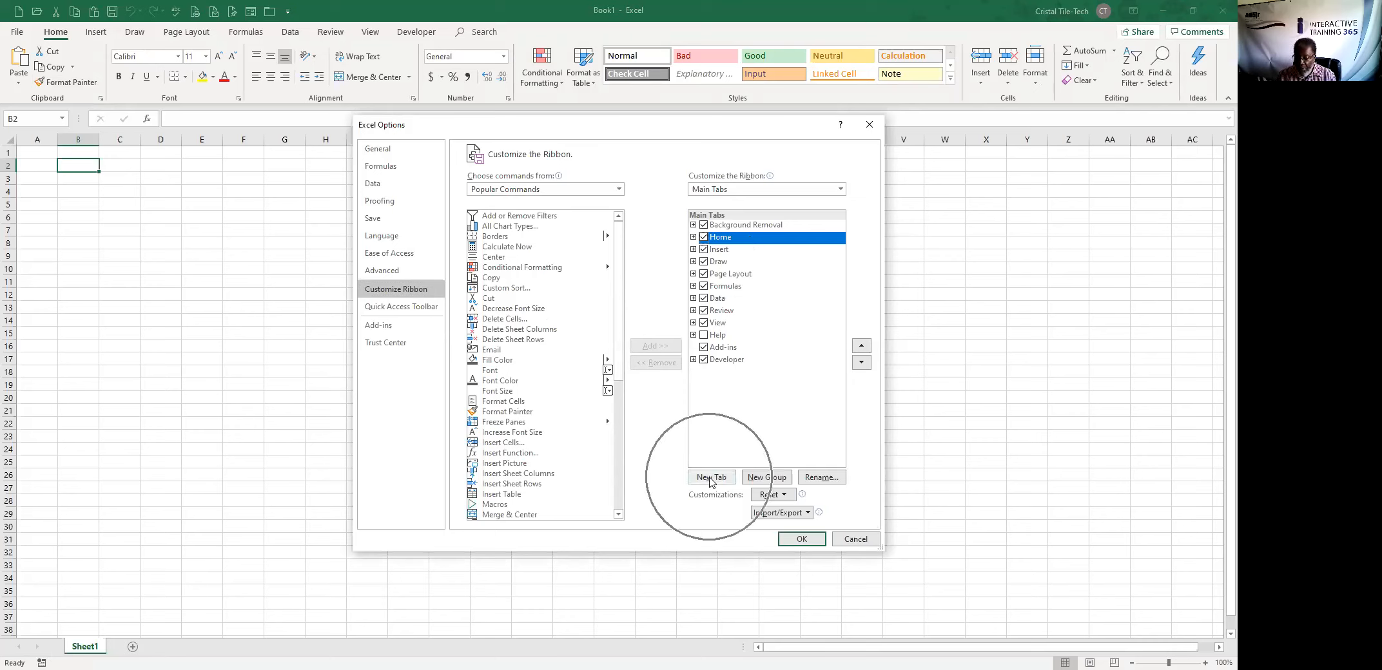
pyautogui.click(711, 478)
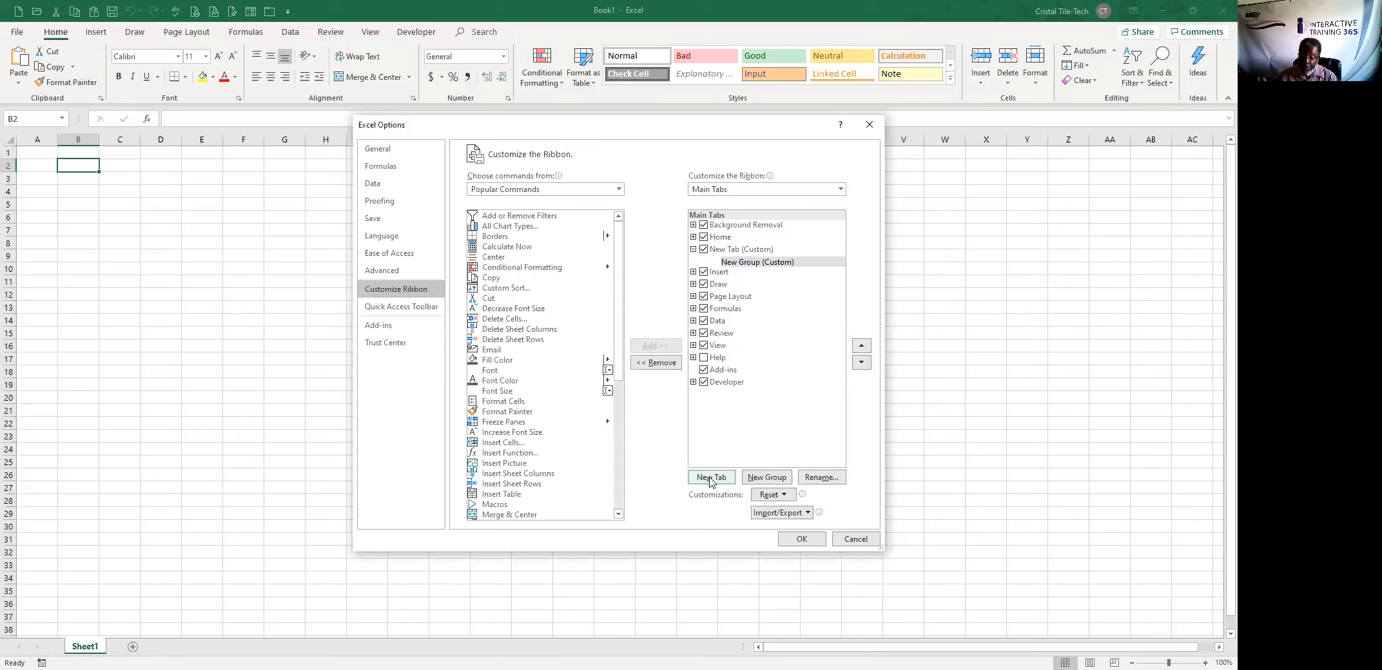
# - Rename the new custom tab with the person's first name
pyautogui.rightClick(726, 252)
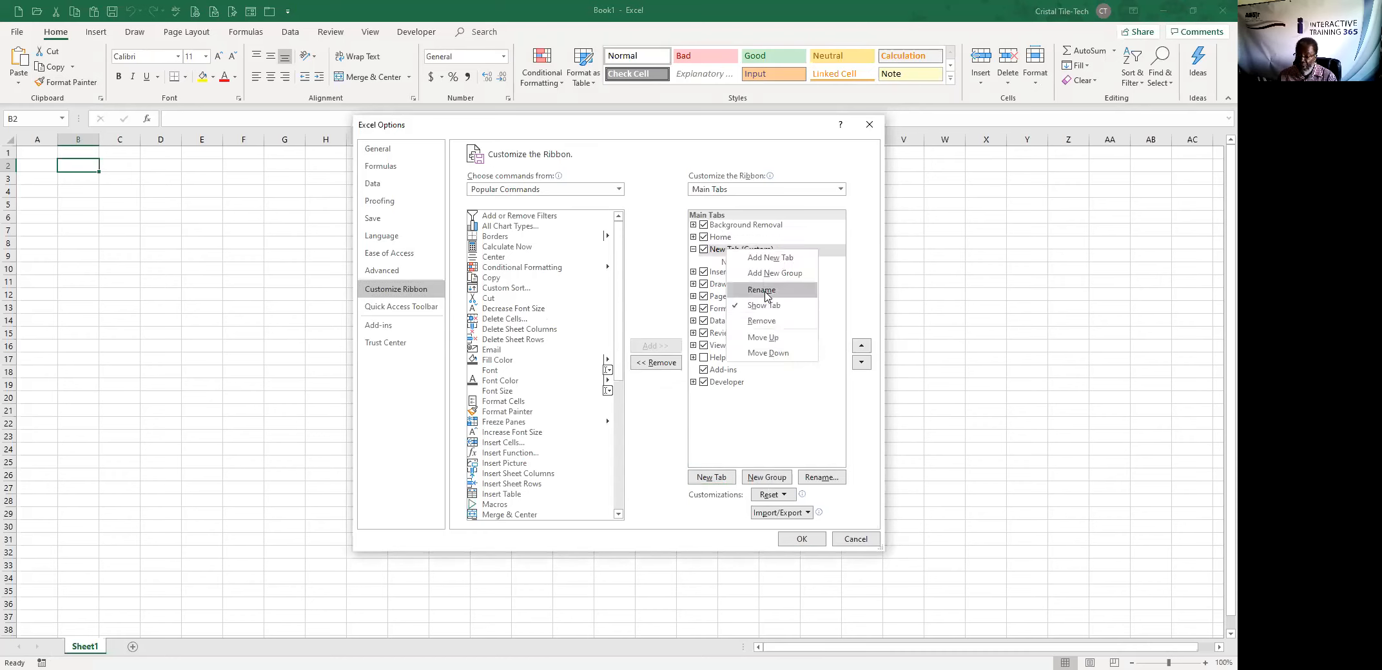
pyautogui.click(763, 291)
pyautogui.write('Daniel')
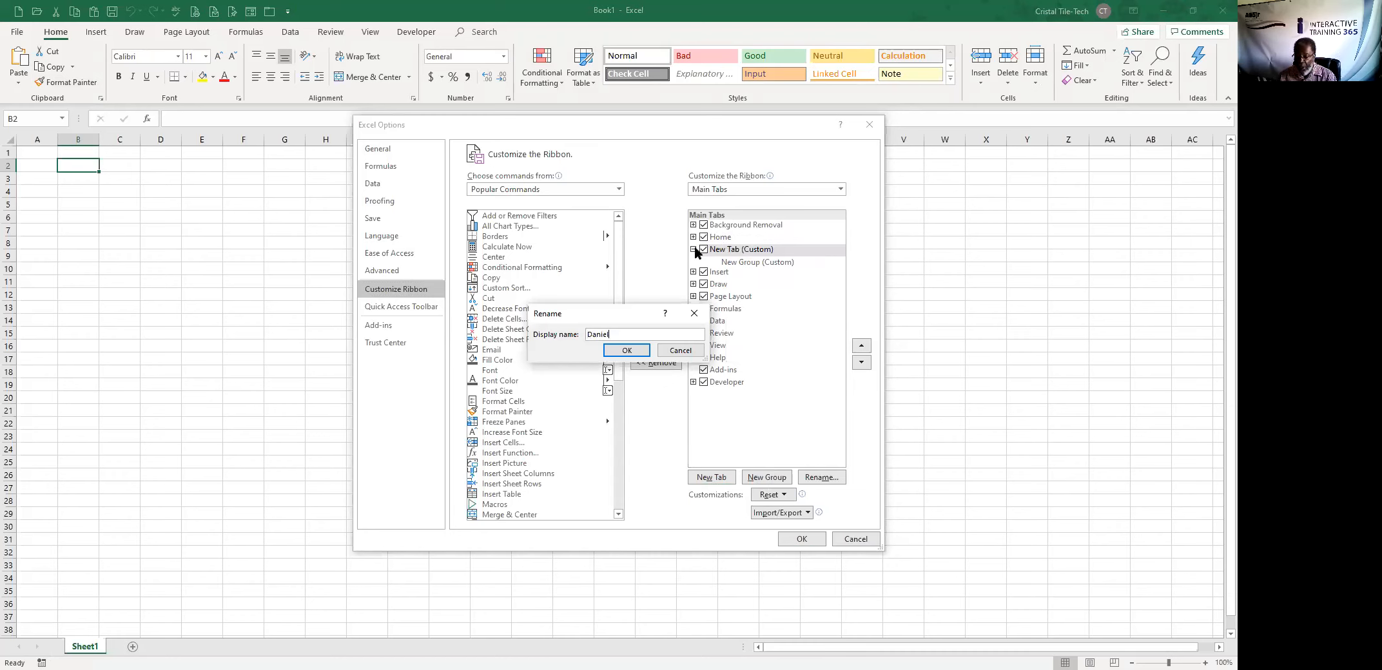
pyautogui.click(628, 349)
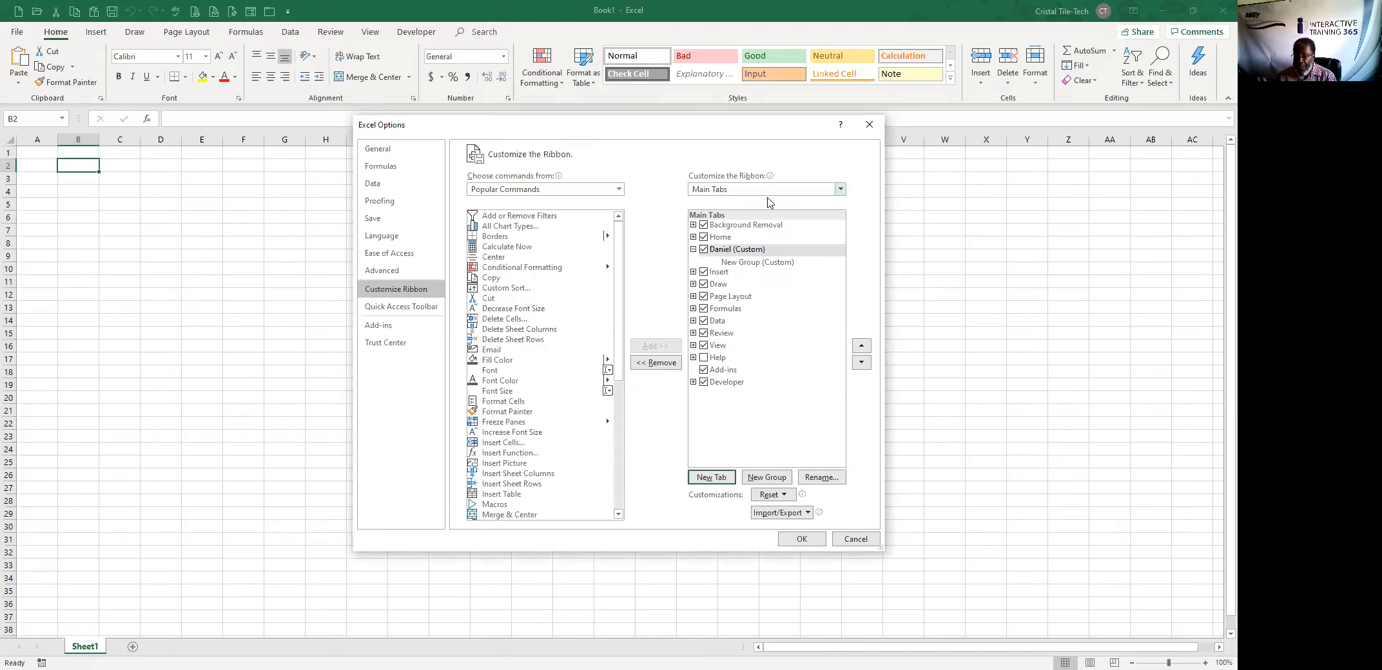
# - Add a second new group to the custom tab
pyautogui.click(761, 262)
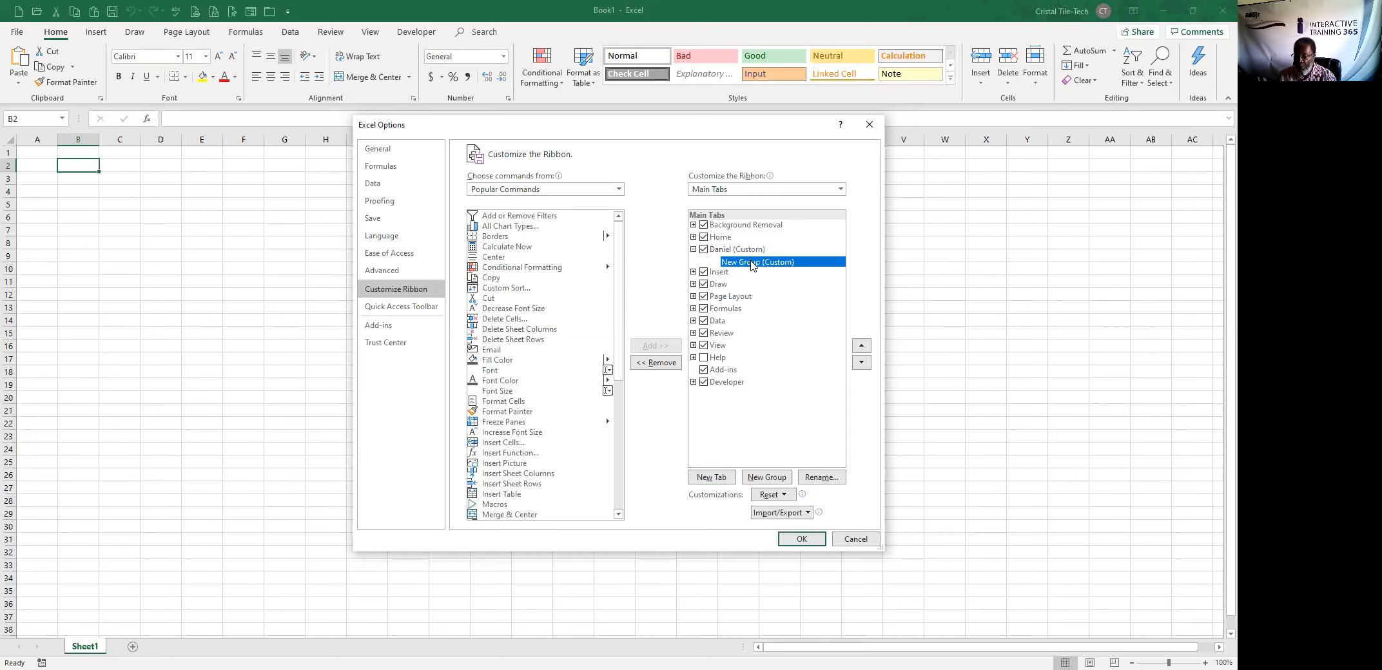
pyautogui.rightClick(753, 264)
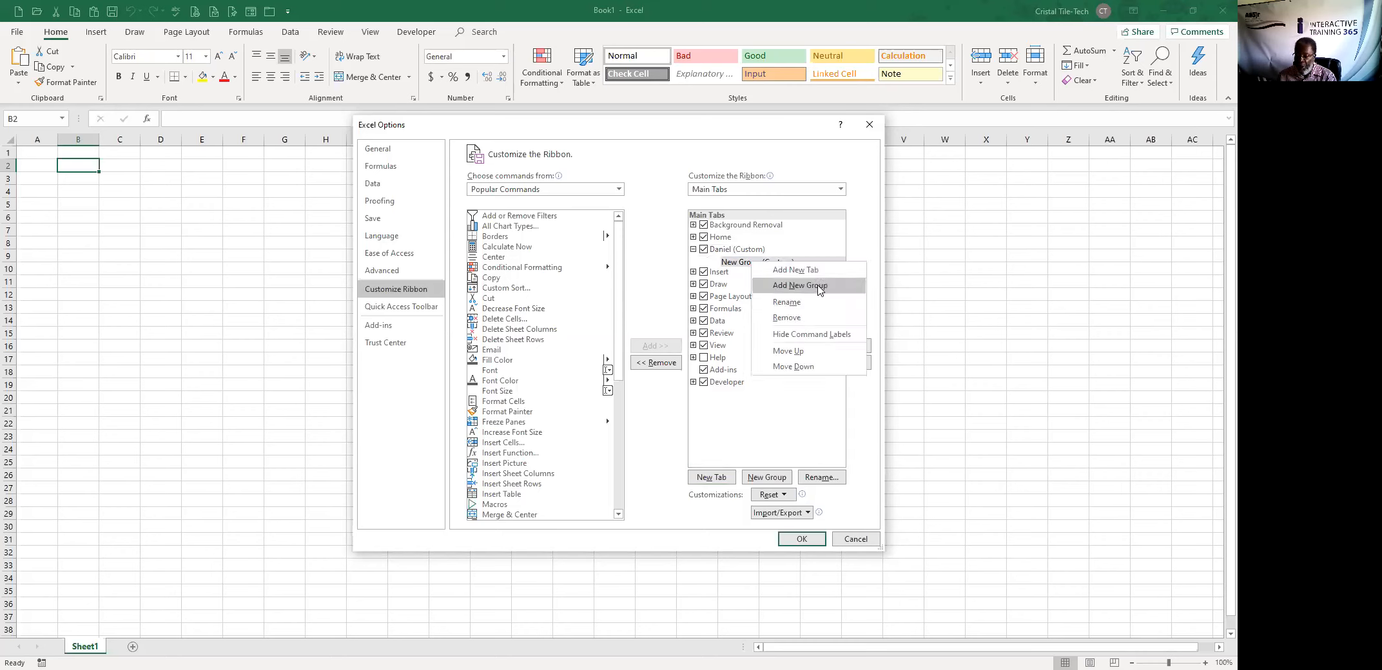
pyautogui.click(820, 290)
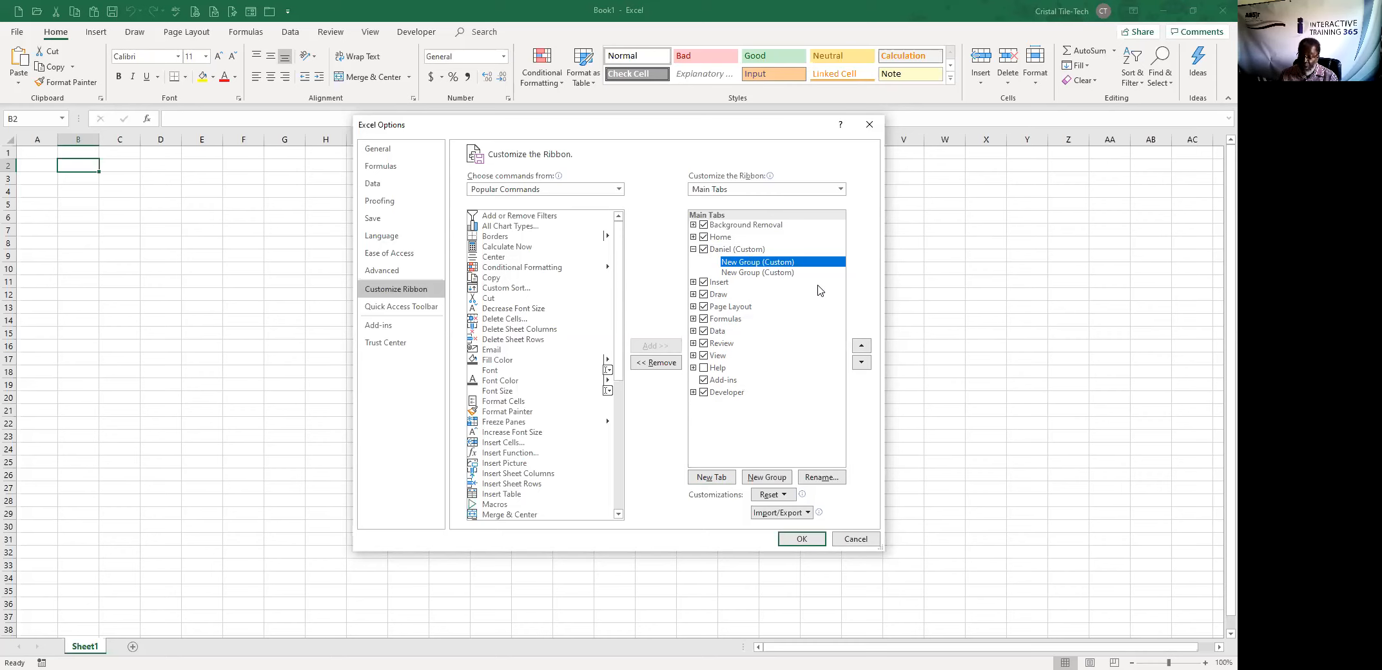
# - Rename the first group in the custom tab as Edit
pyautogui.rightClick(753, 262)
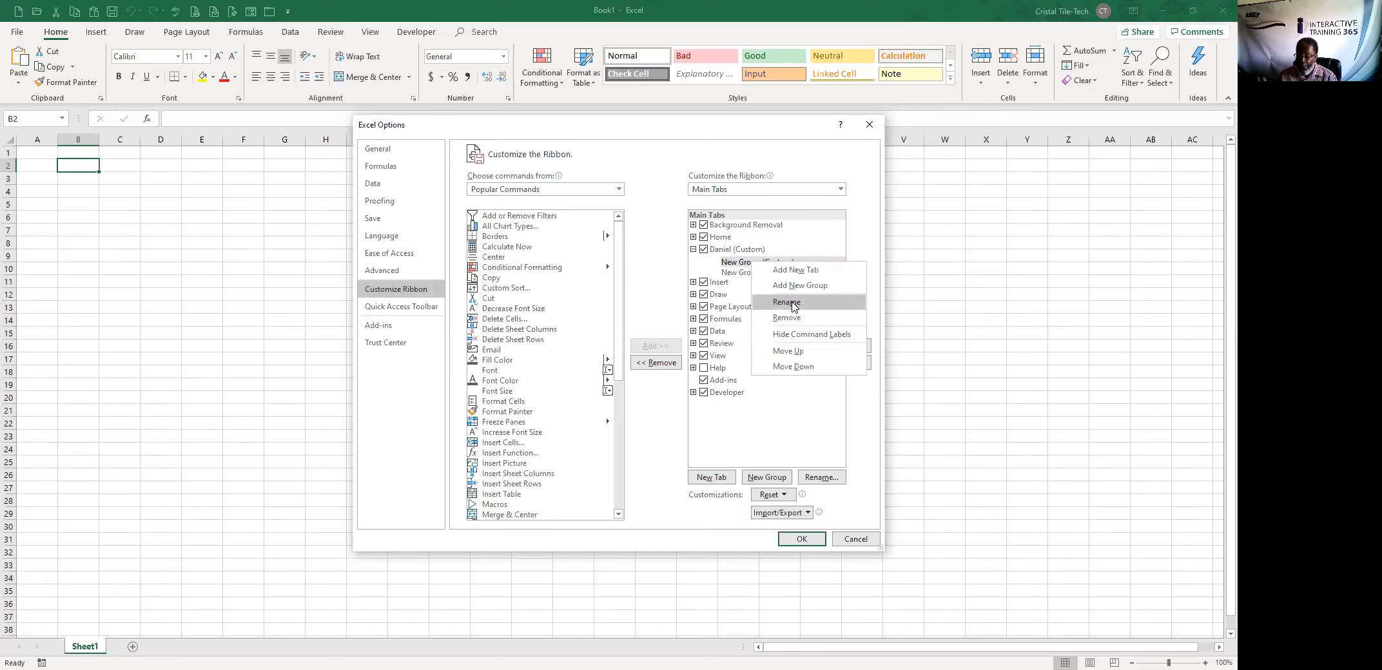
pyautogui.click(794, 307)
pyautogui.write('Edit')
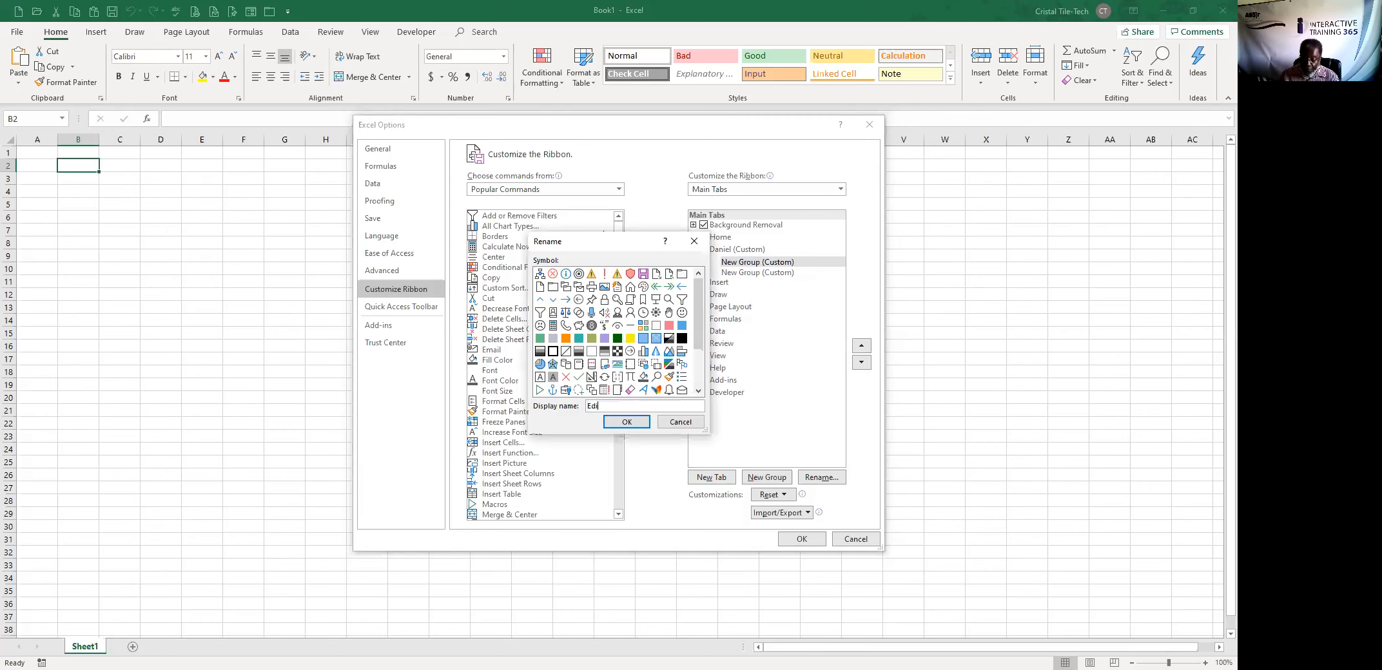
pyautogui.click(627, 423)
# - Rename the second group in the custom tab as Fonts
pyautogui.click(749, 273)
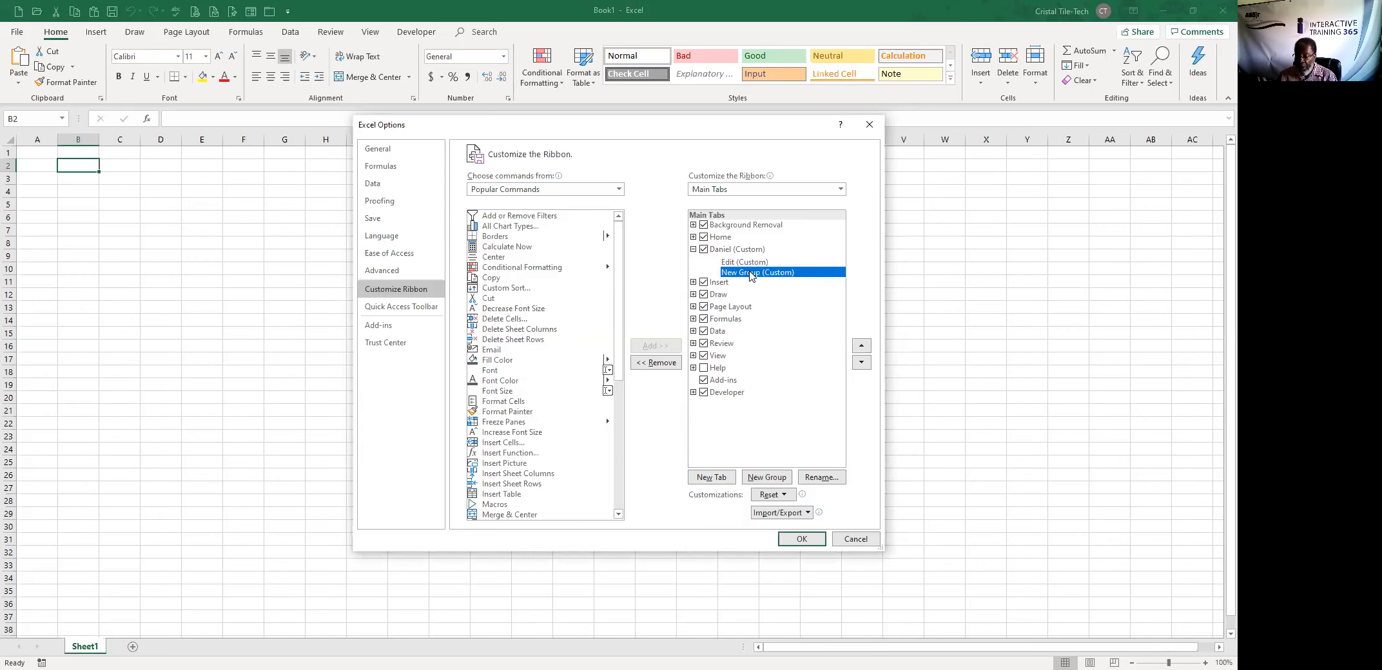
pyautogui.rightClick(750, 273)
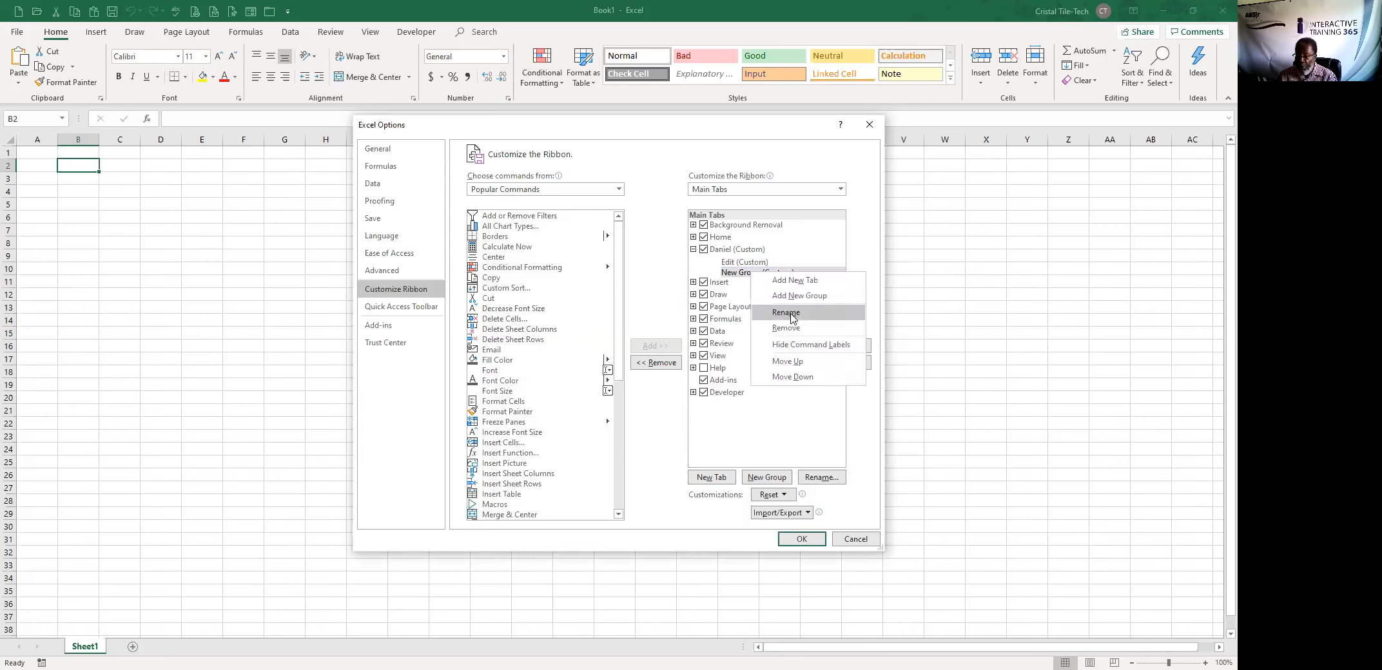
pyautogui.click(791, 314)
pyautogui.write('F')
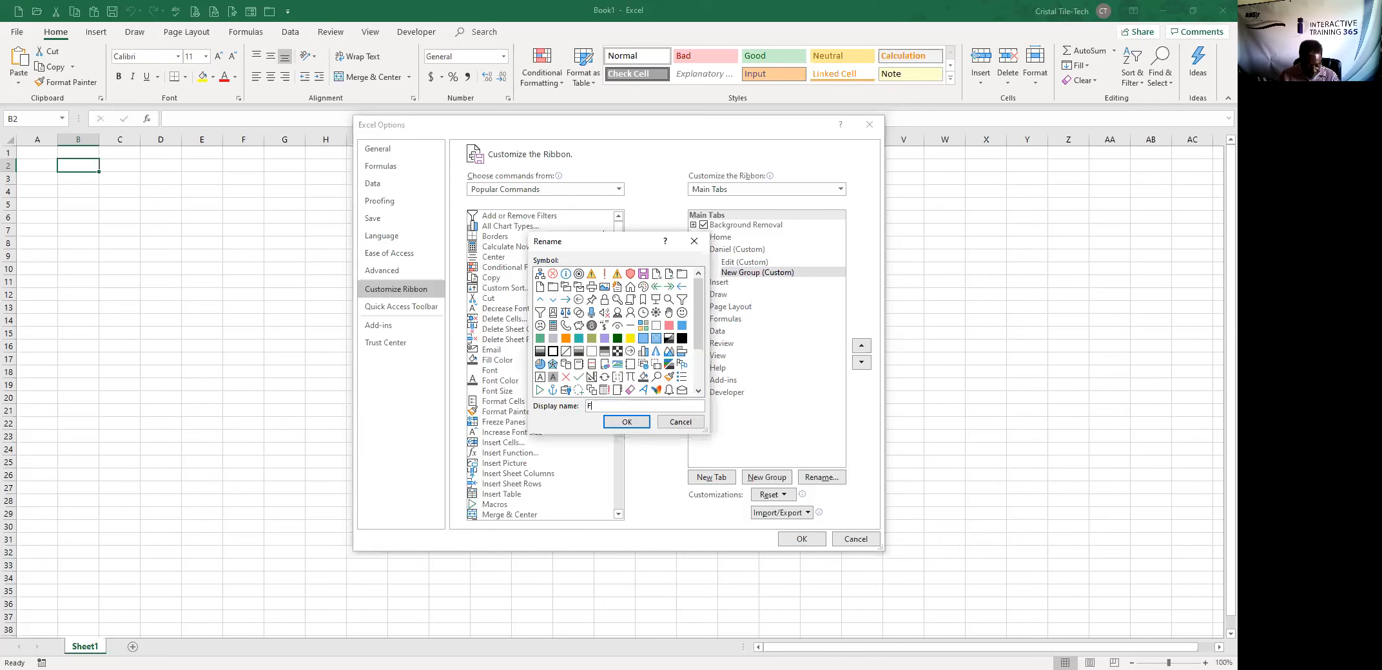
pyautogui.write('onts')
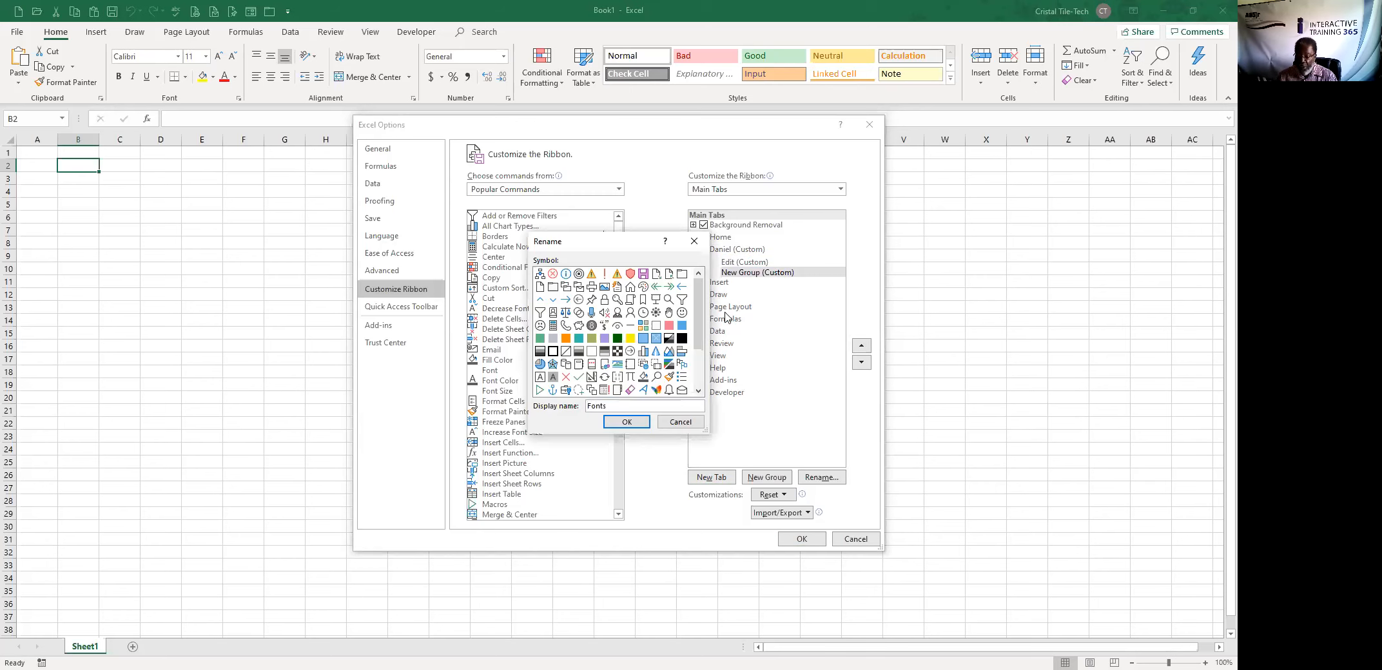
pyautogui.click(634, 424)
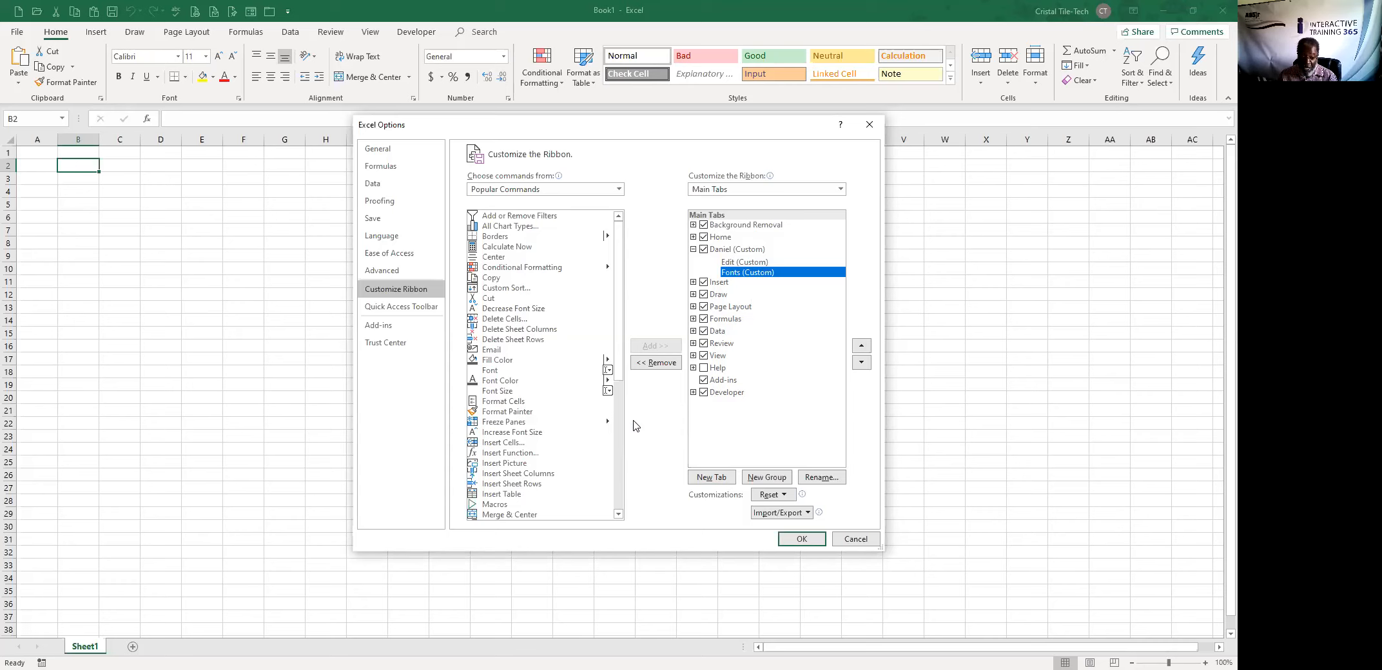
# - Add the Copy, Cut, Paste (the version with a submenu) and Format Painter commands to the custom Edit group
pyautogui.click(756, 267)
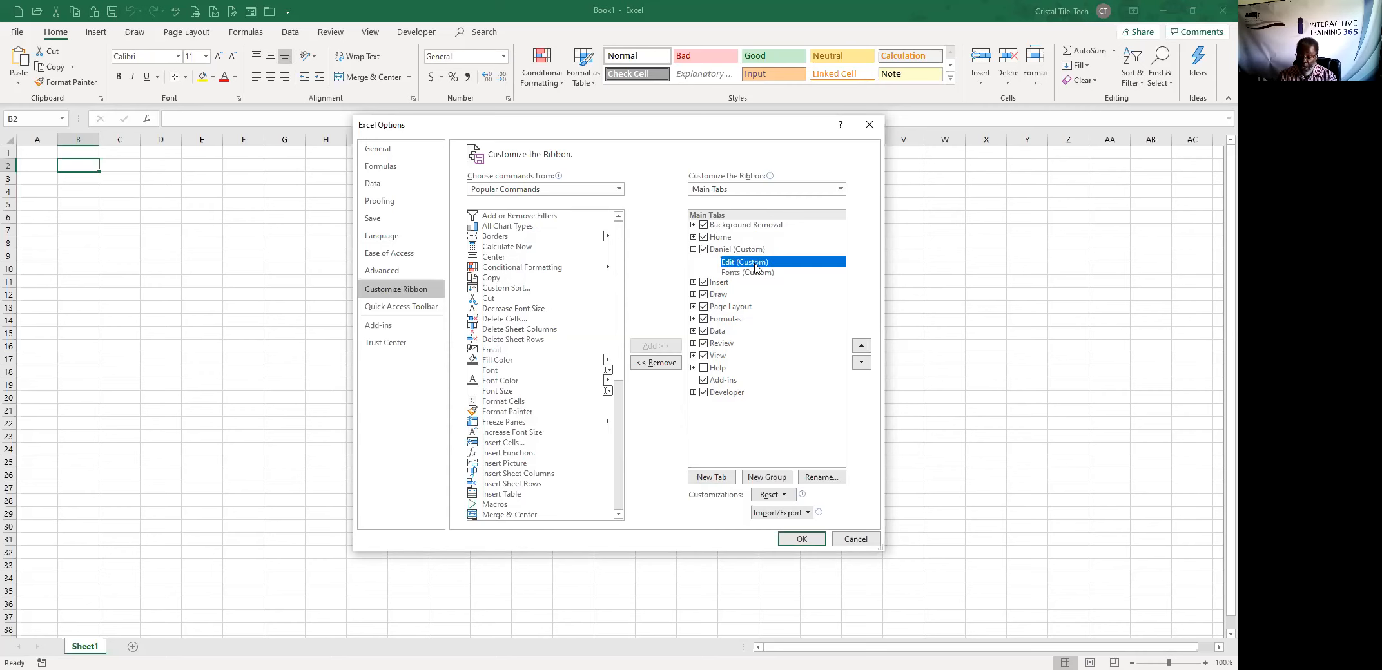
pyautogui.click(492, 278)
pyautogui.click(651, 347)
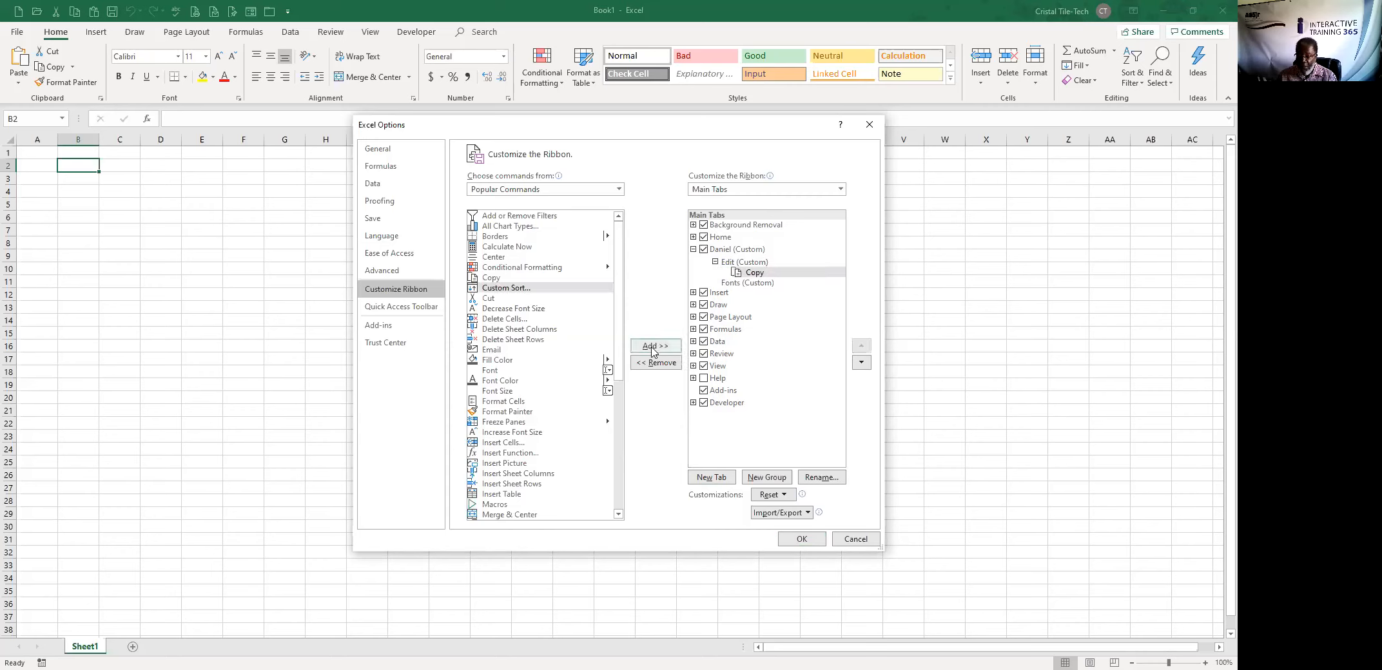
pyautogui.click(492, 299)
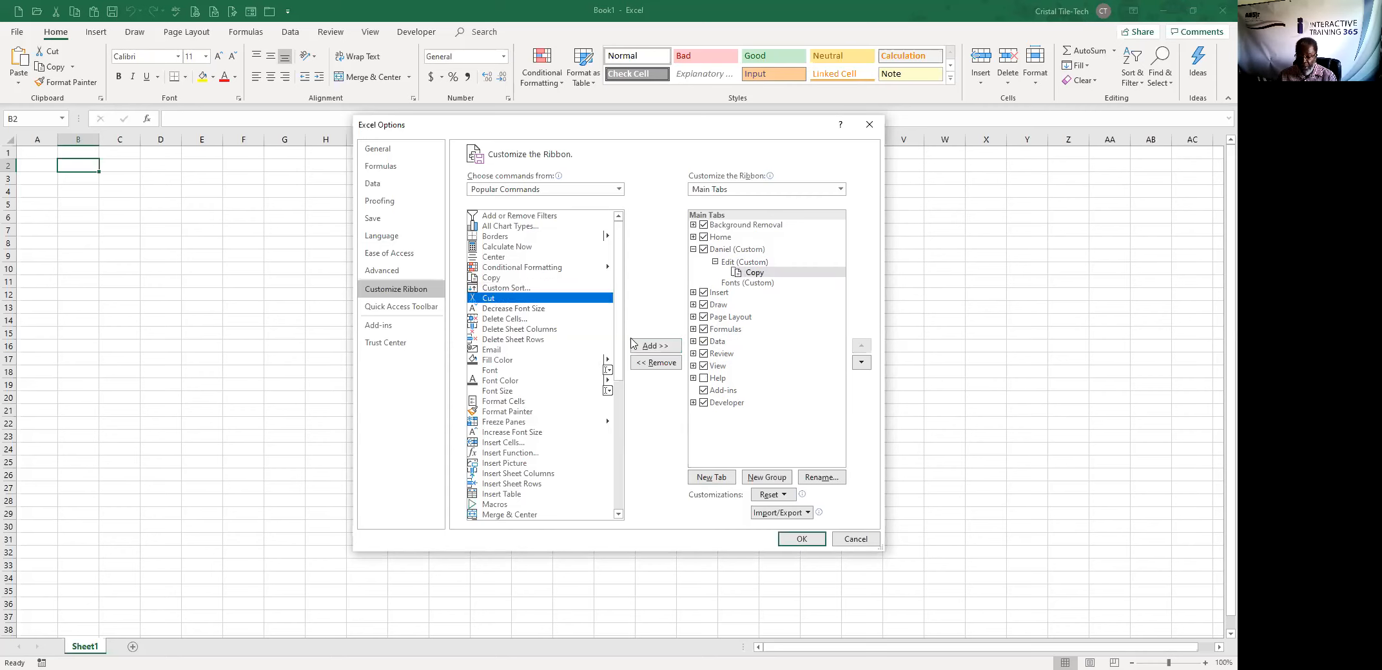
pyautogui.click(665, 352)
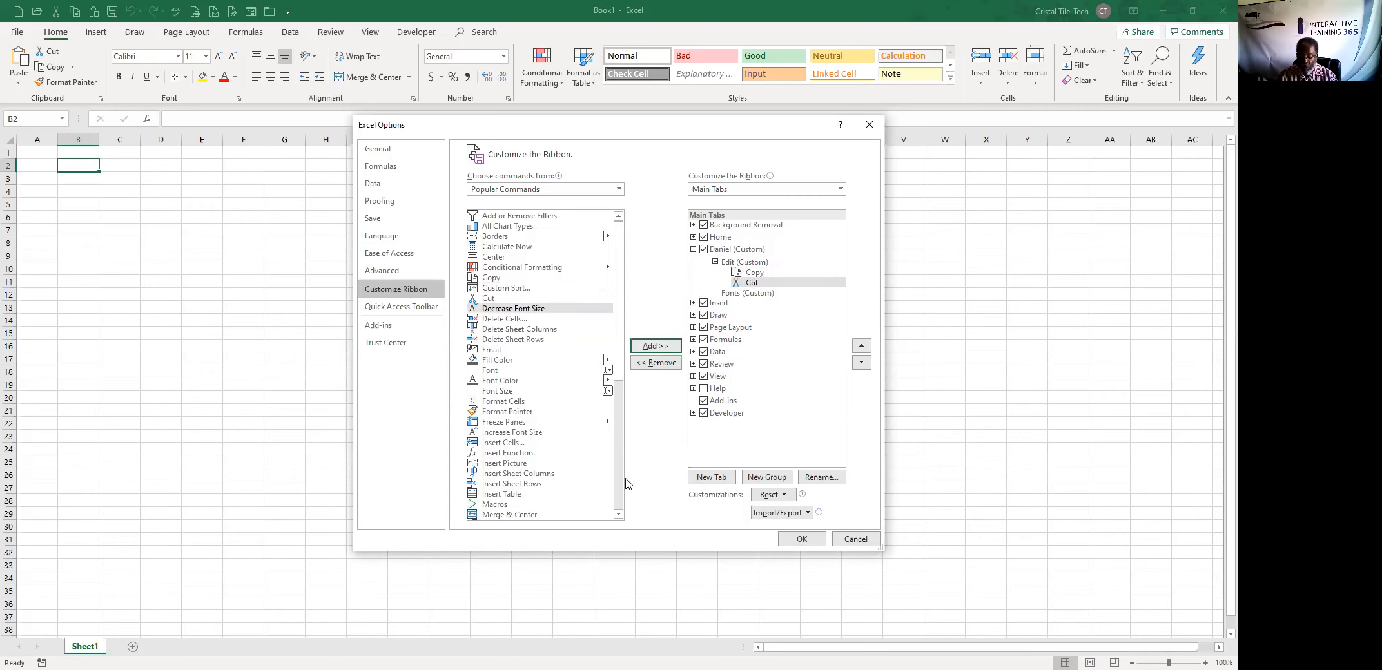
pyautogui.scroll(-3, 623, 484)
pyautogui.scroll(-1, 623, 485)
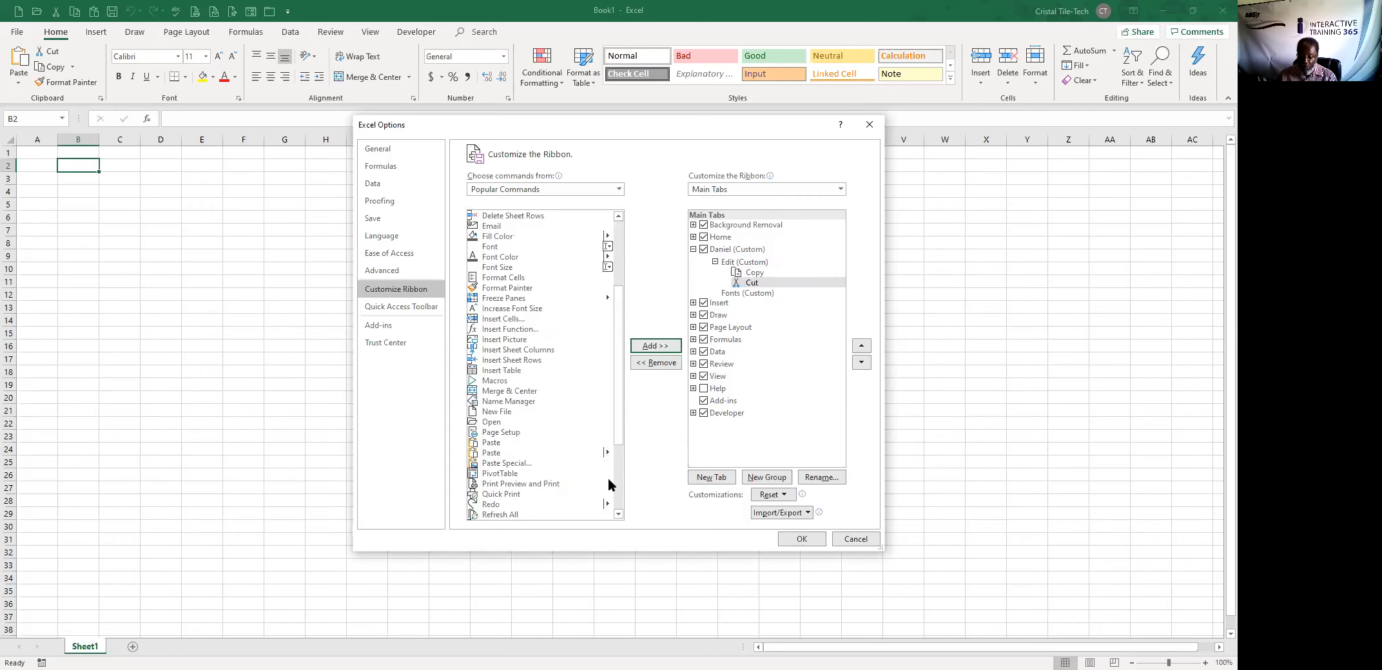
pyautogui.click(498, 454)
pyautogui.click(652, 347)
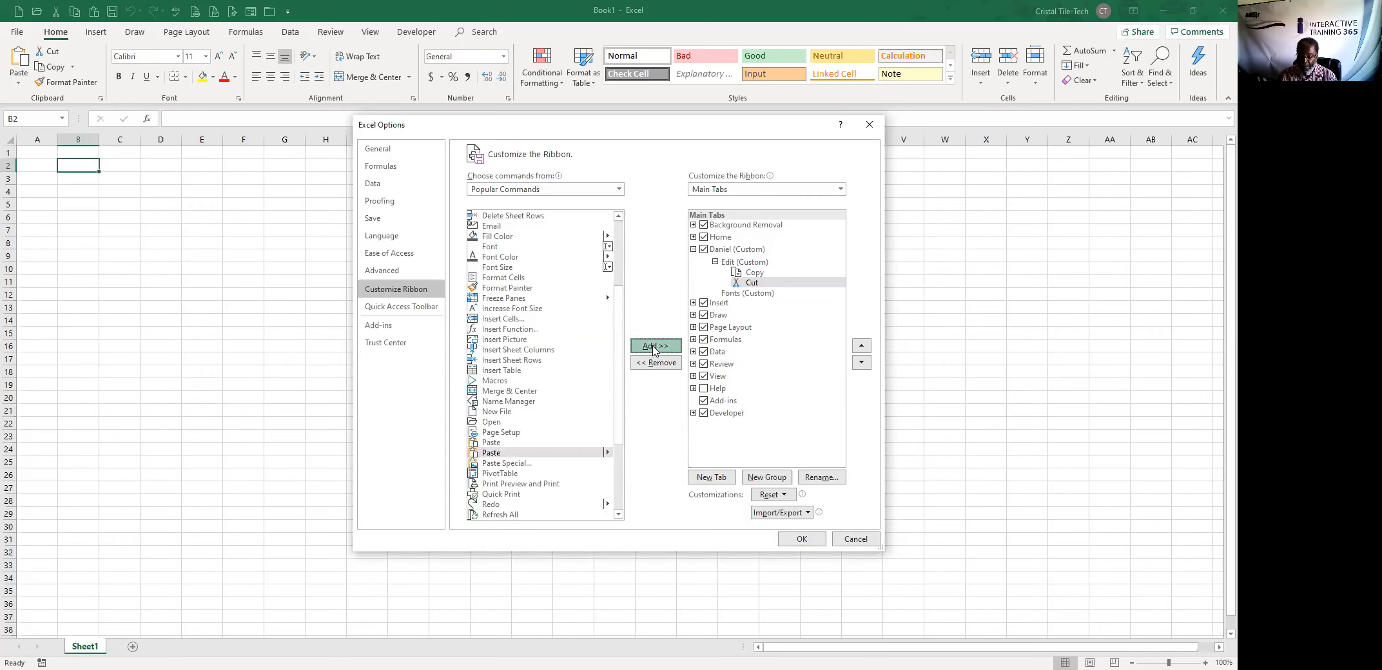
pyautogui.click(522, 290)
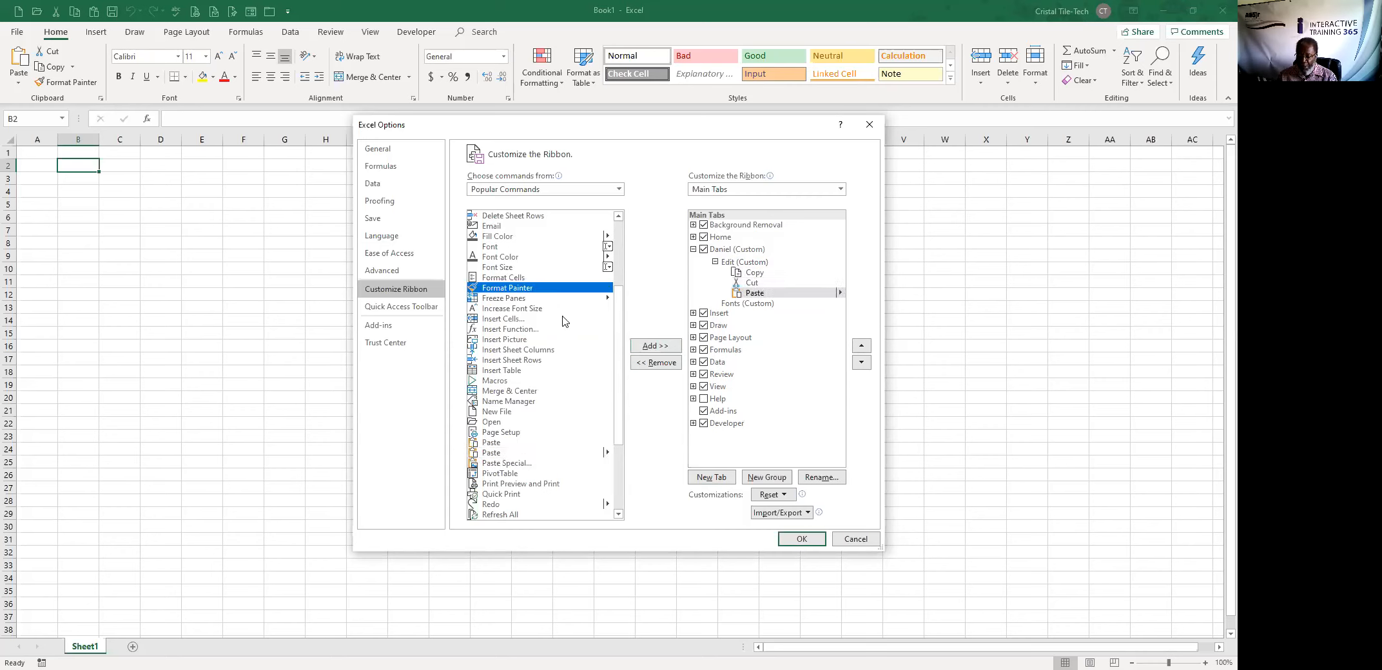
pyautogui.click(662, 349)
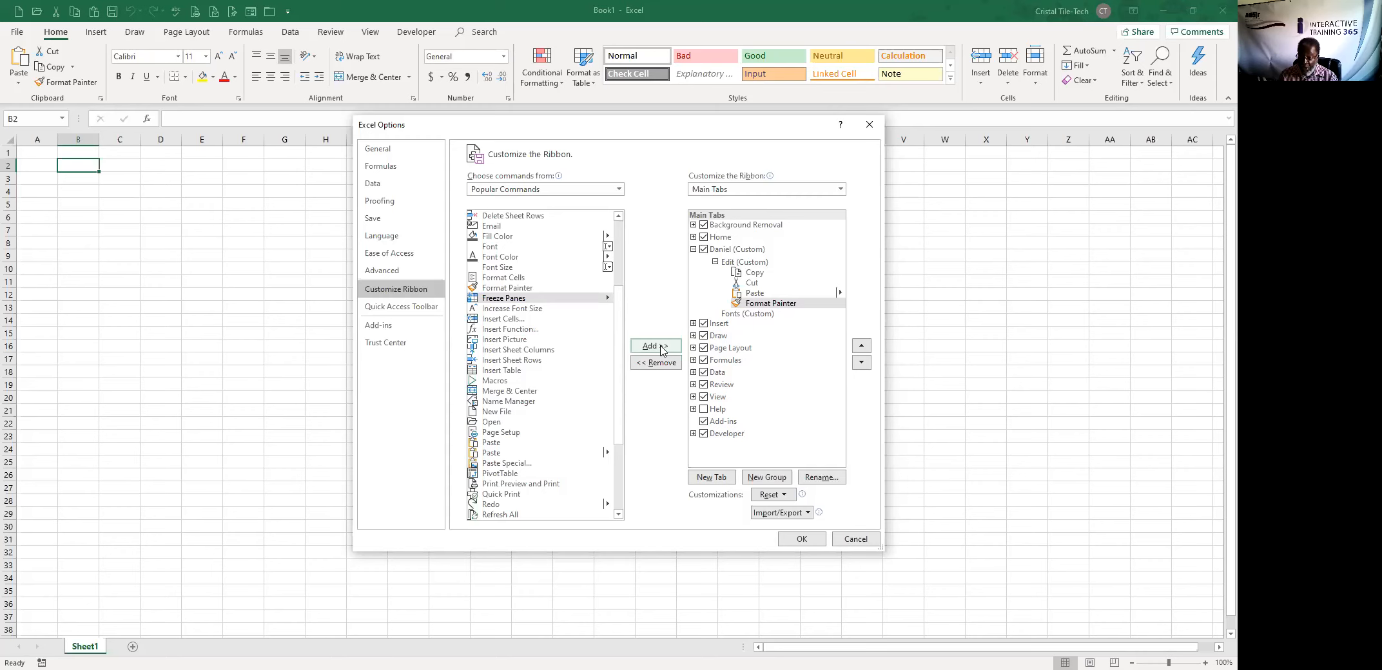
# - Add the Font, Font Color, Font Size and Format Cells commands to the custom Fonts group
pyautogui.click(742, 315)
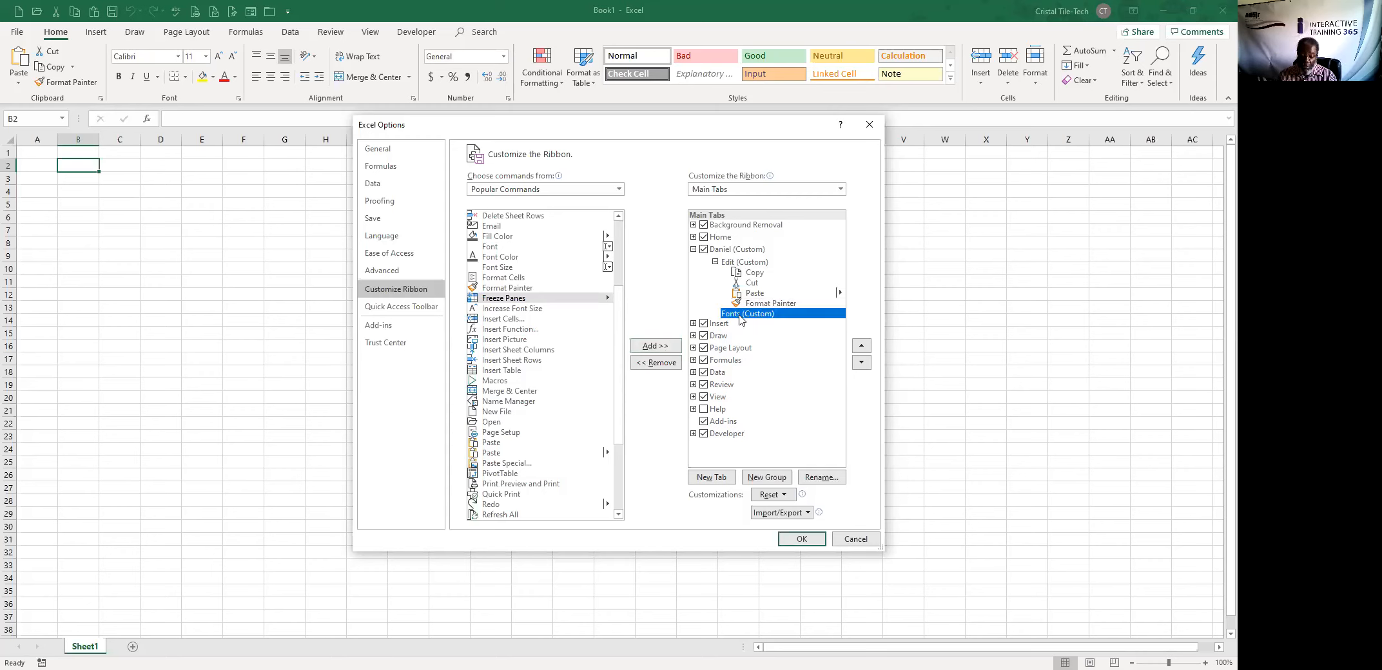
pyautogui.click(491, 250)
pyautogui.click(652, 347)
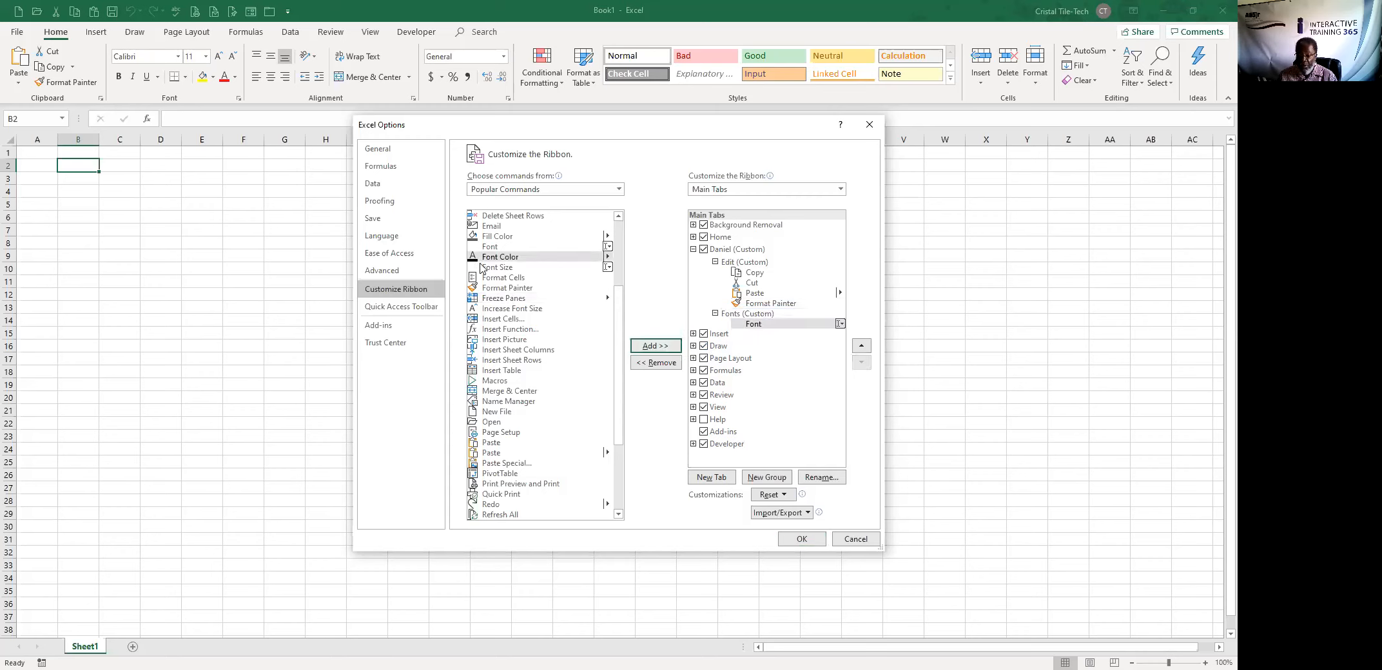
pyautogui.click(659, 350)
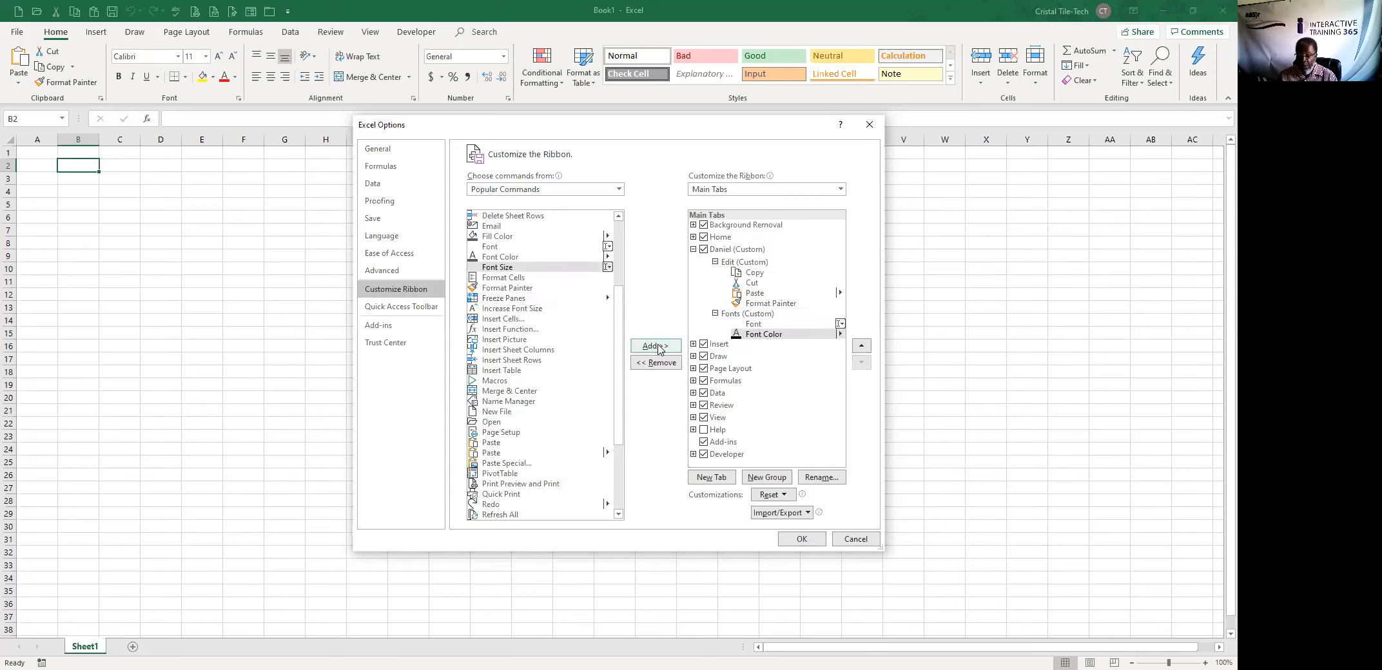
pyautogui.click(659, 349)
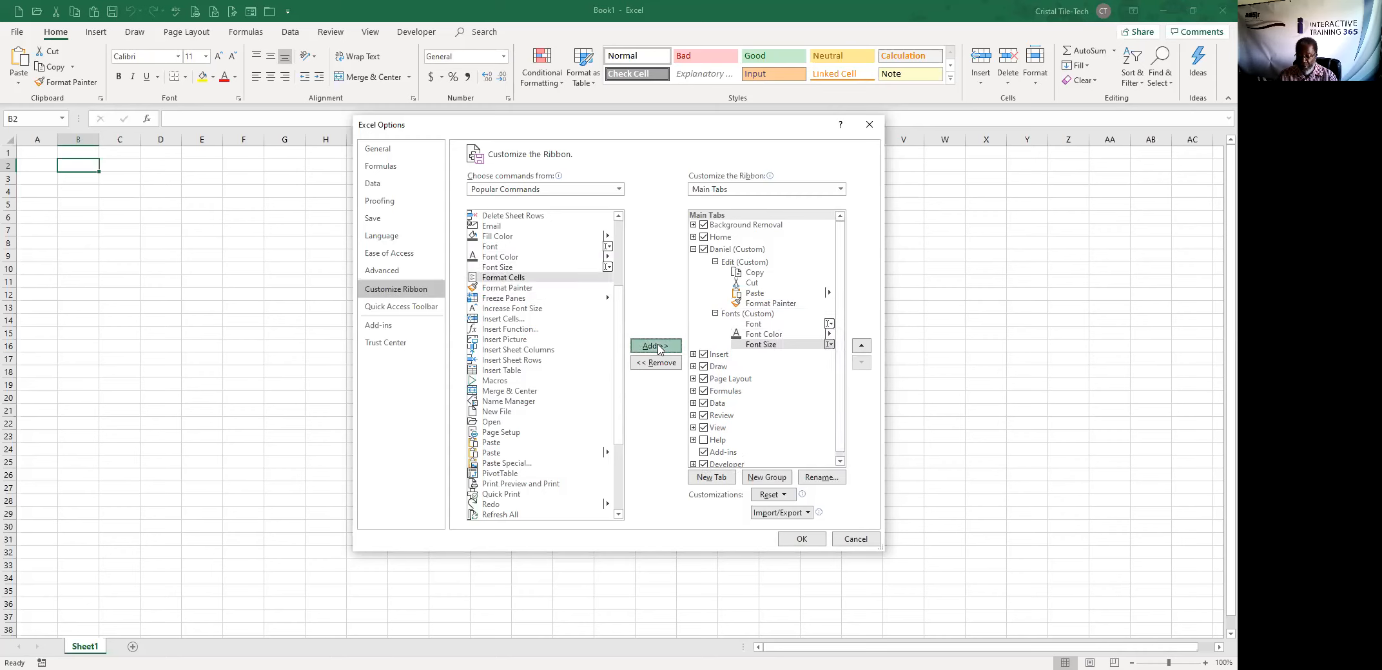
pyautogui.click(659, 349)
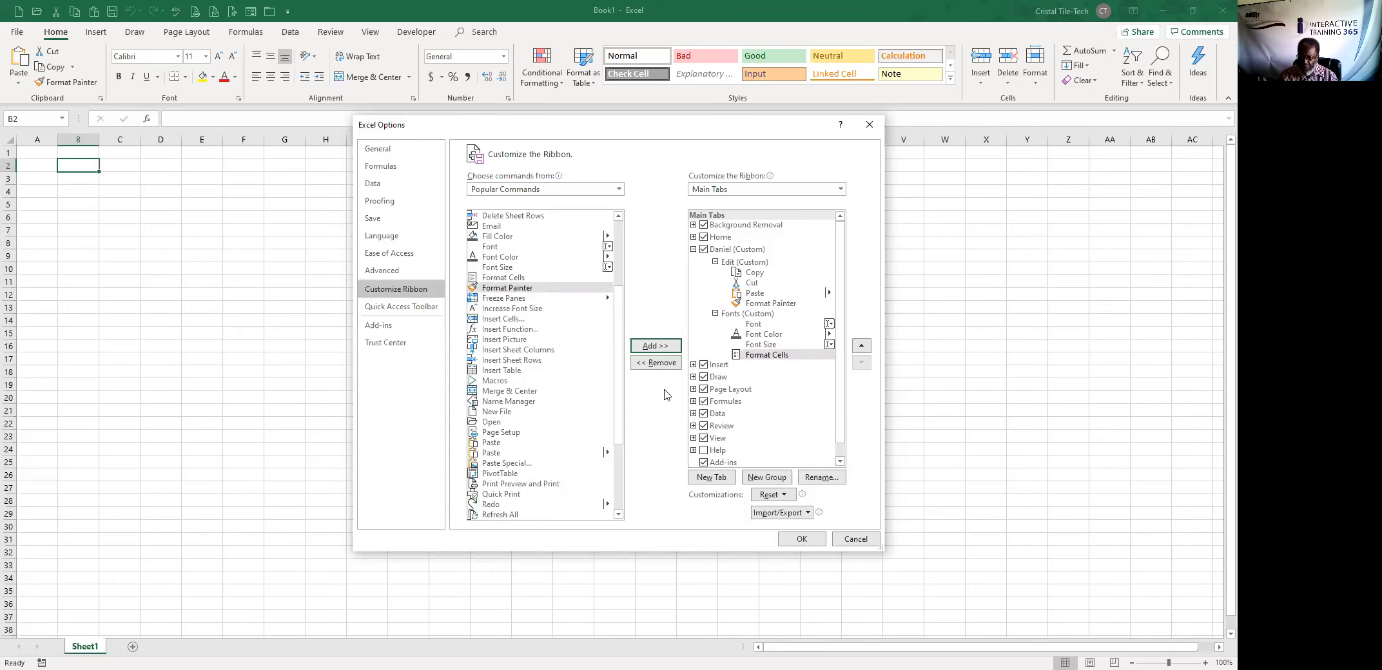
# - Move the custom tab directly before the Home tab in the main tabs order and apply the ribbon changes
pyautogui.click(693, 249)
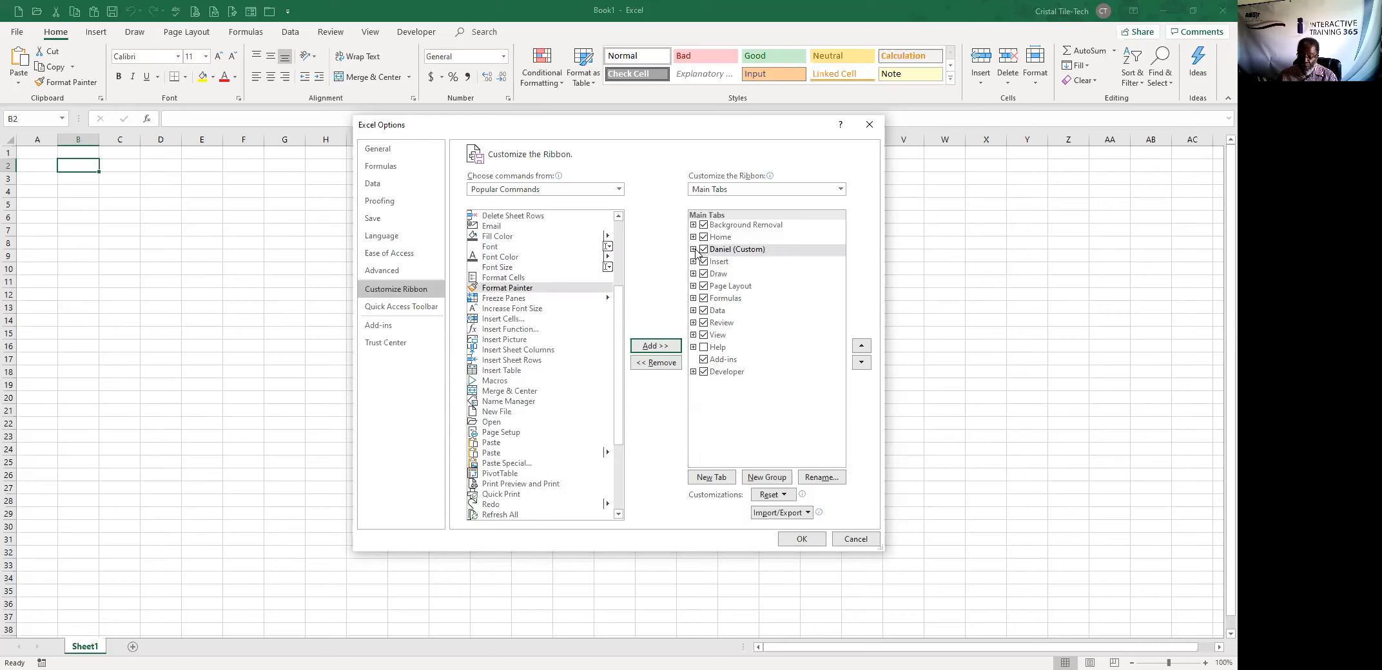
pyautogui.click(787, 249)
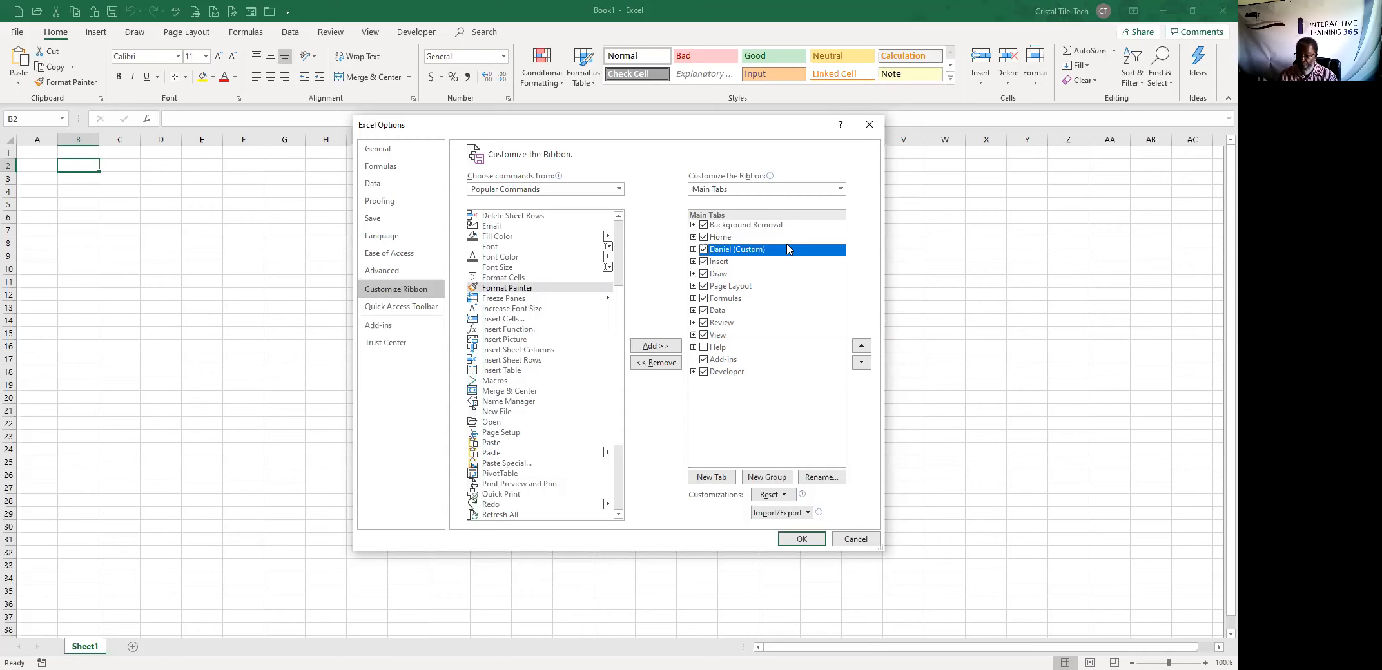
pyautogui.click(862, 347)
pyautogui.click(862, 347)
pyautogui.click(865, 362)
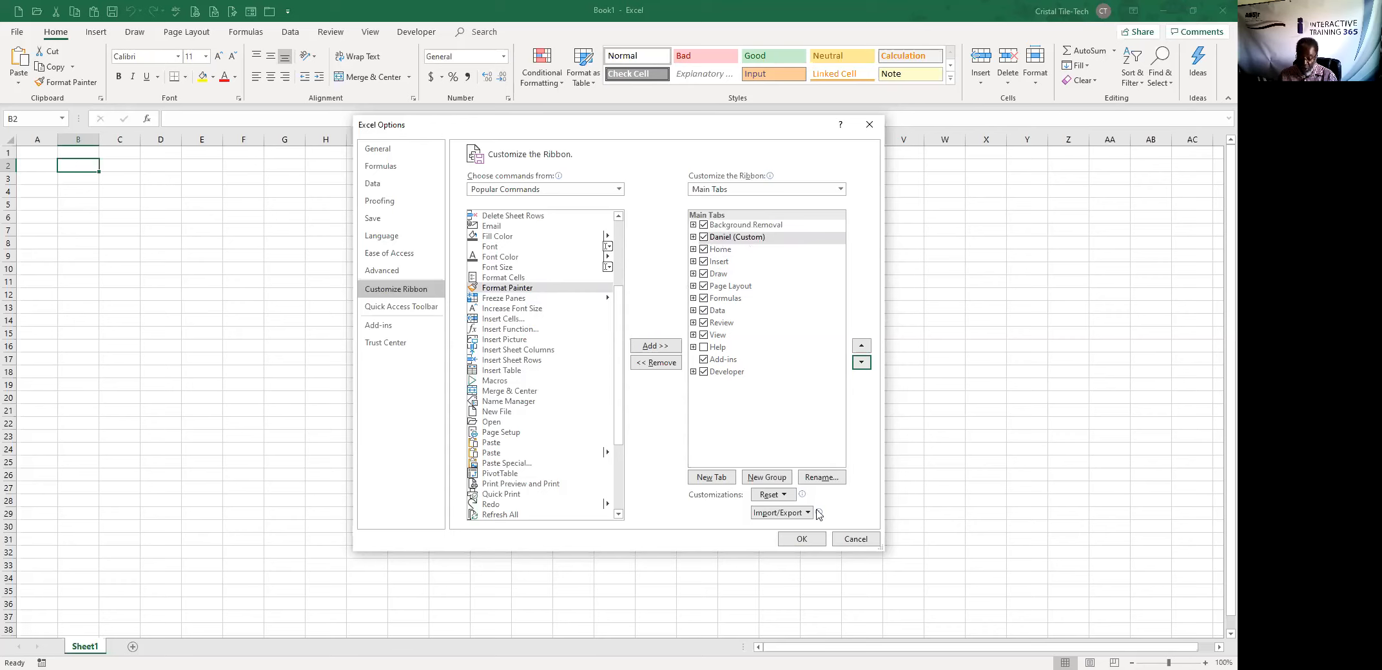
pyautogui.click(802, 540)
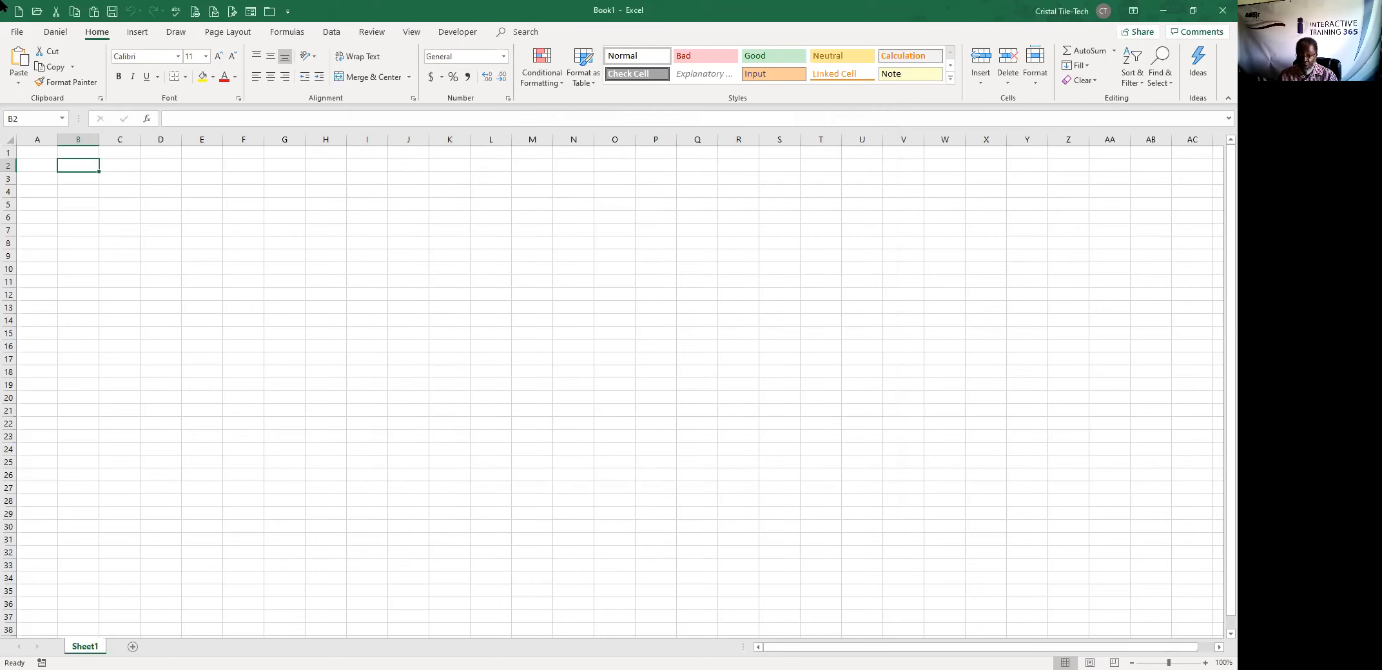
# - View the custom tab's Edit and Fonts groups on the ribbon and display the shortcut key tips for their commands
pyautogui.click(56, 33)
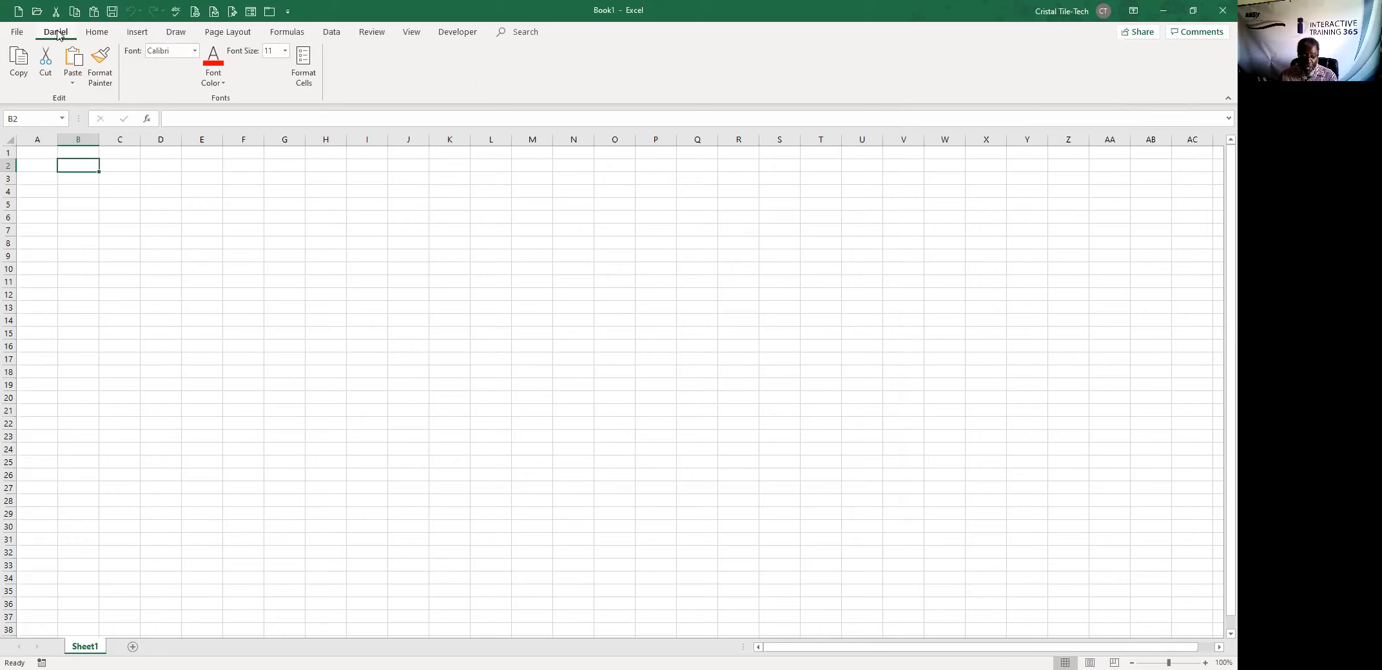
pyautogui.press('alt')
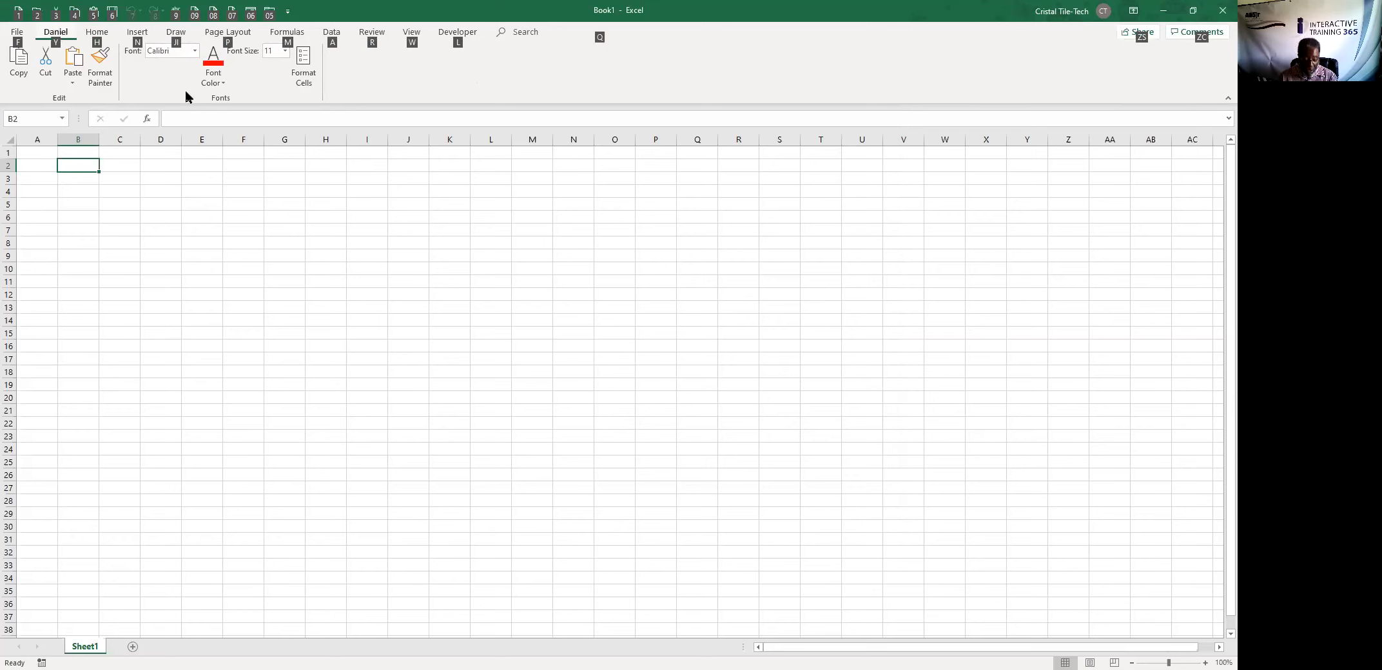
pyautogui.press('y')
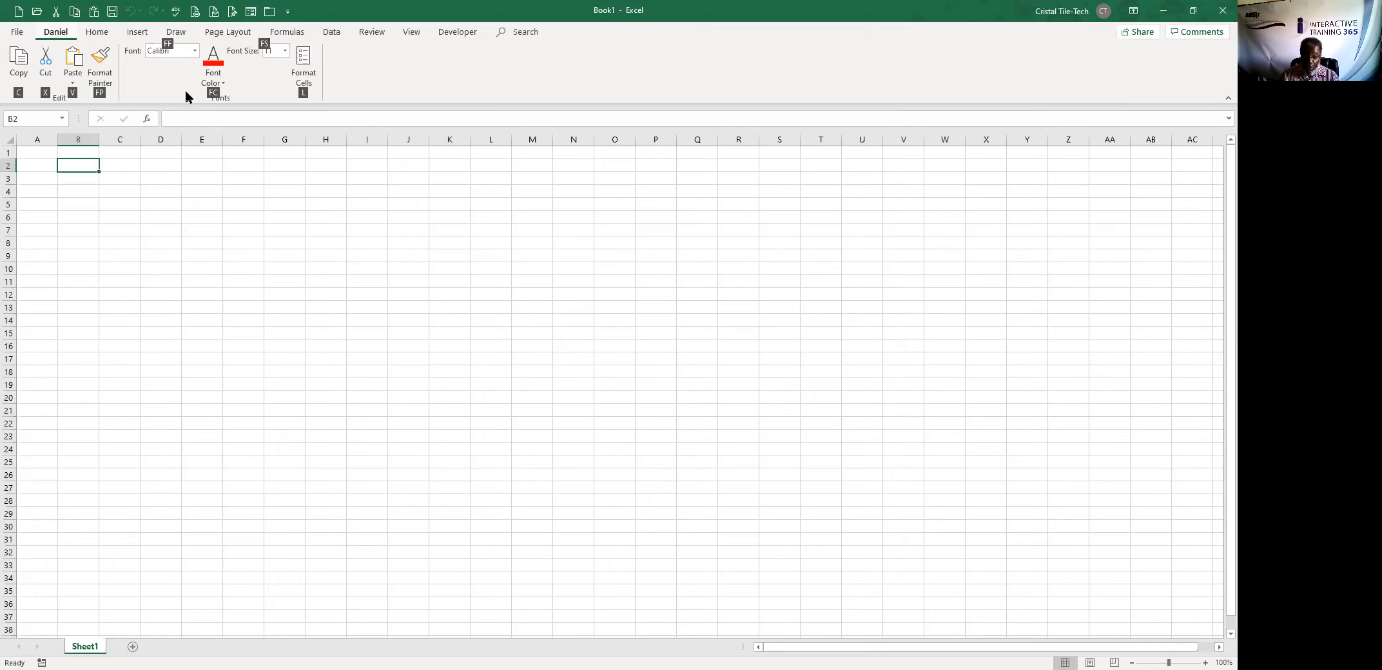
# - Move the custom tab directly after the View tab in the ribbon customization and apply the new order
pyautogui.click(20, 31)
pyautogui.click(20, 32)
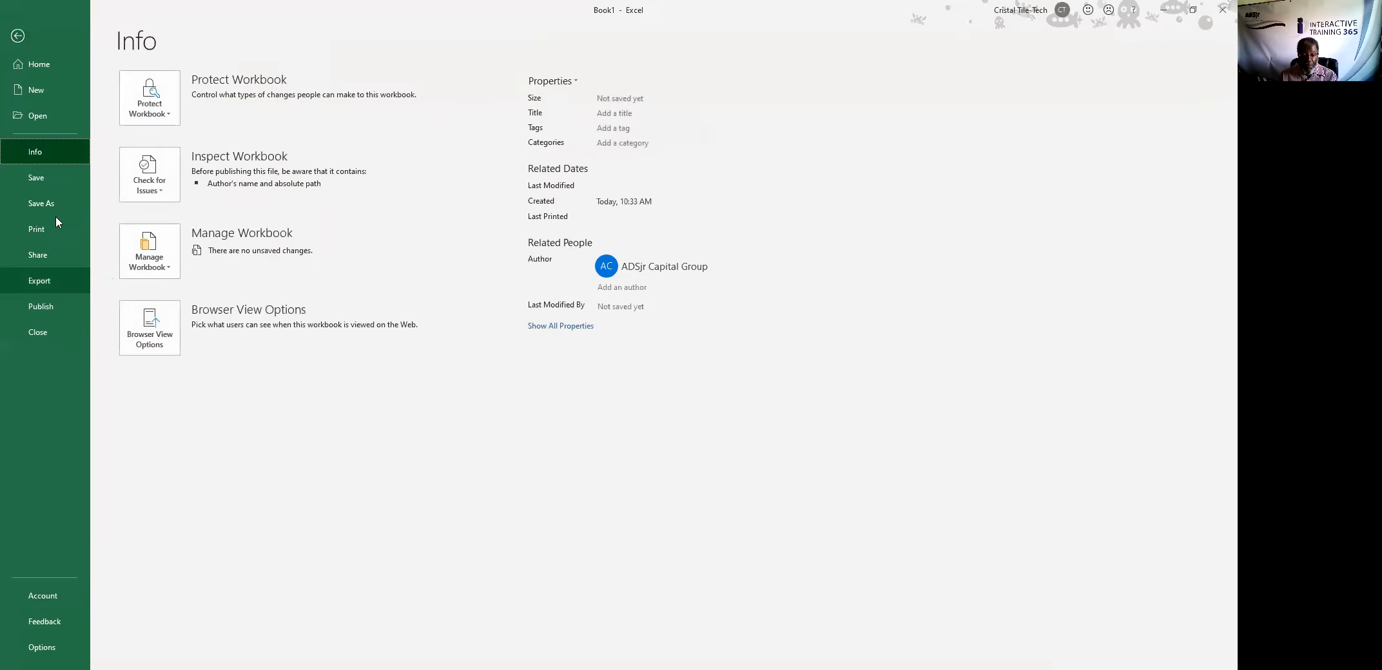
pyautogui.click(36, 650)
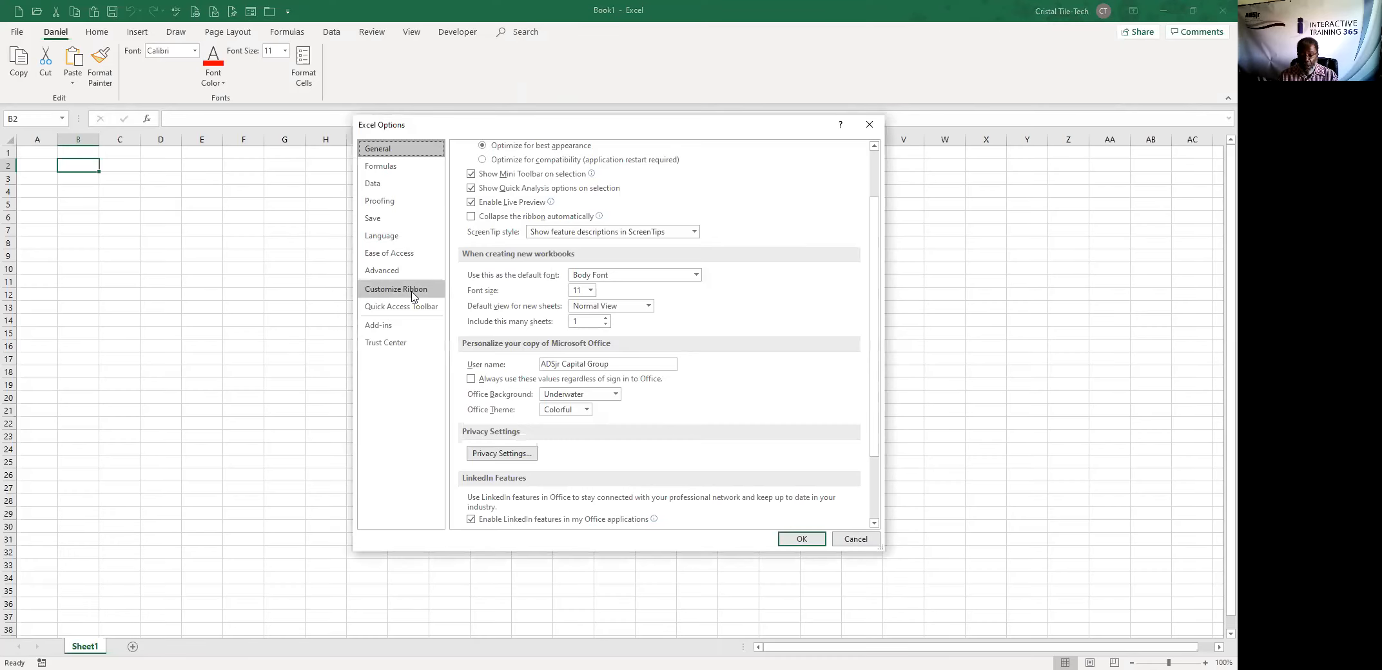
pyautogui.click(415, 291)
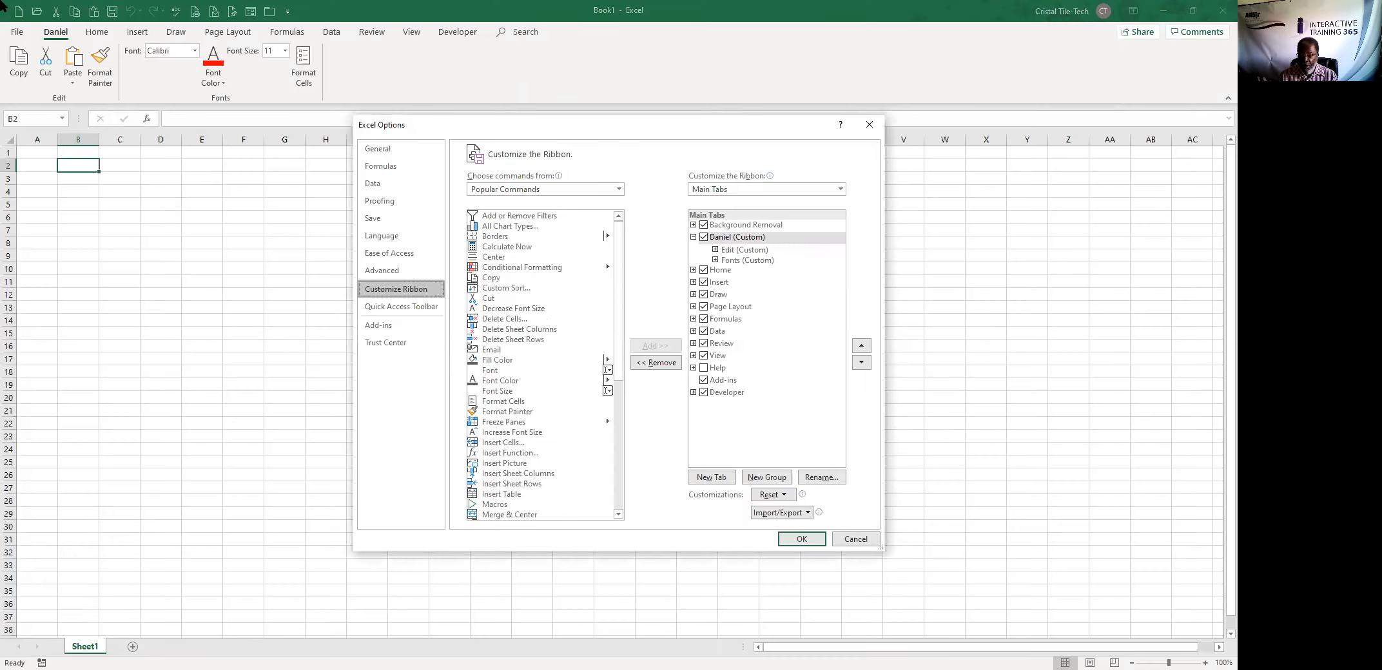
pyautogui.click(783, 237)
pyautogui.click(864, 363)
pyautogui.click(862, 362)
pyautogui.click(861, 362)
pyautogui.click(861, 362)
pyautogui.click(862, 362)
pyautogui.click(862, 362)
pyautogui.click(862, 362)
pyautogui.click(862, 362)
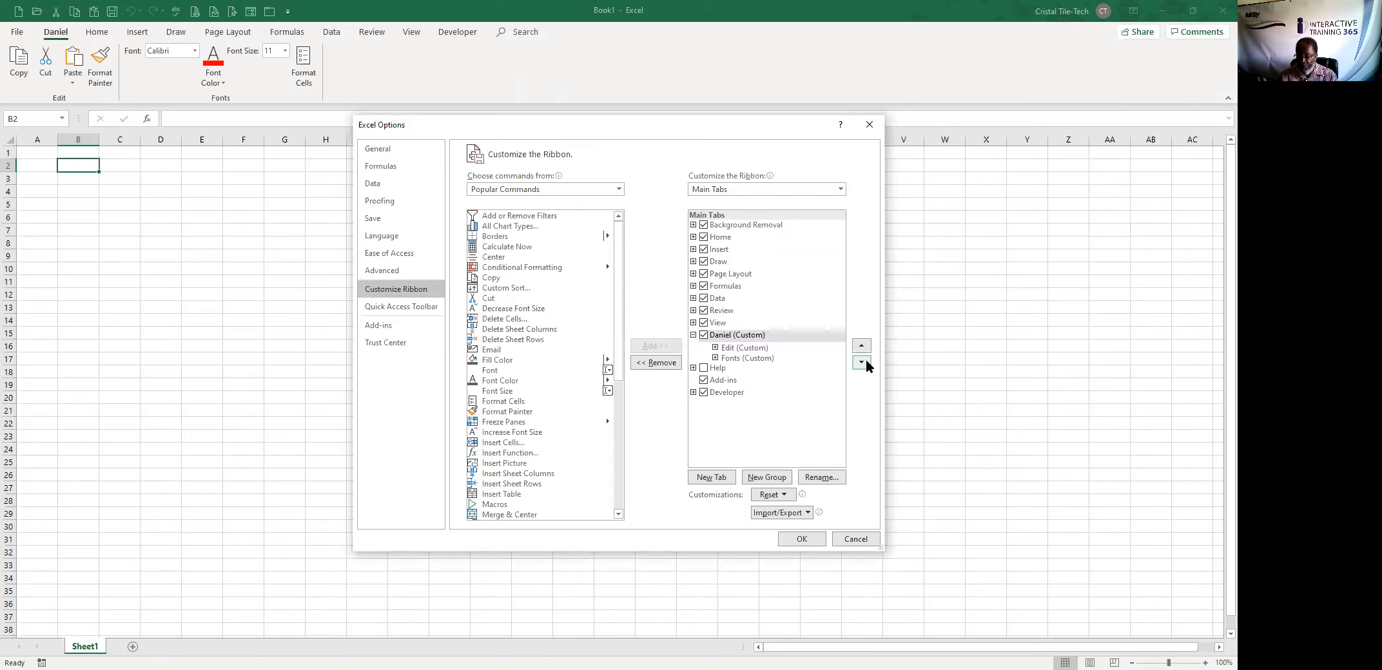
pyautogui.click(801, 540)
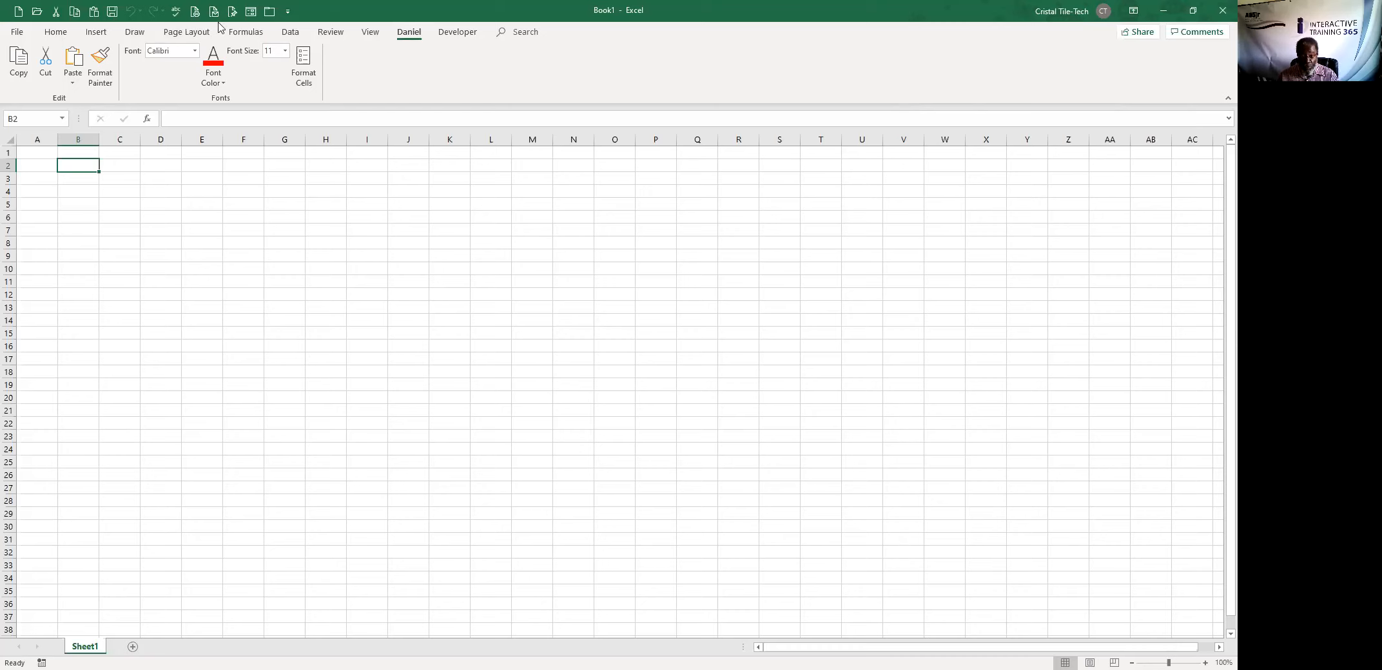
# - Hide the Home, Insert, Draw, Page Layout, Formulas, Data, Review and View tabs from the ribbon and apply the change
pyautogui.click(18, 32)
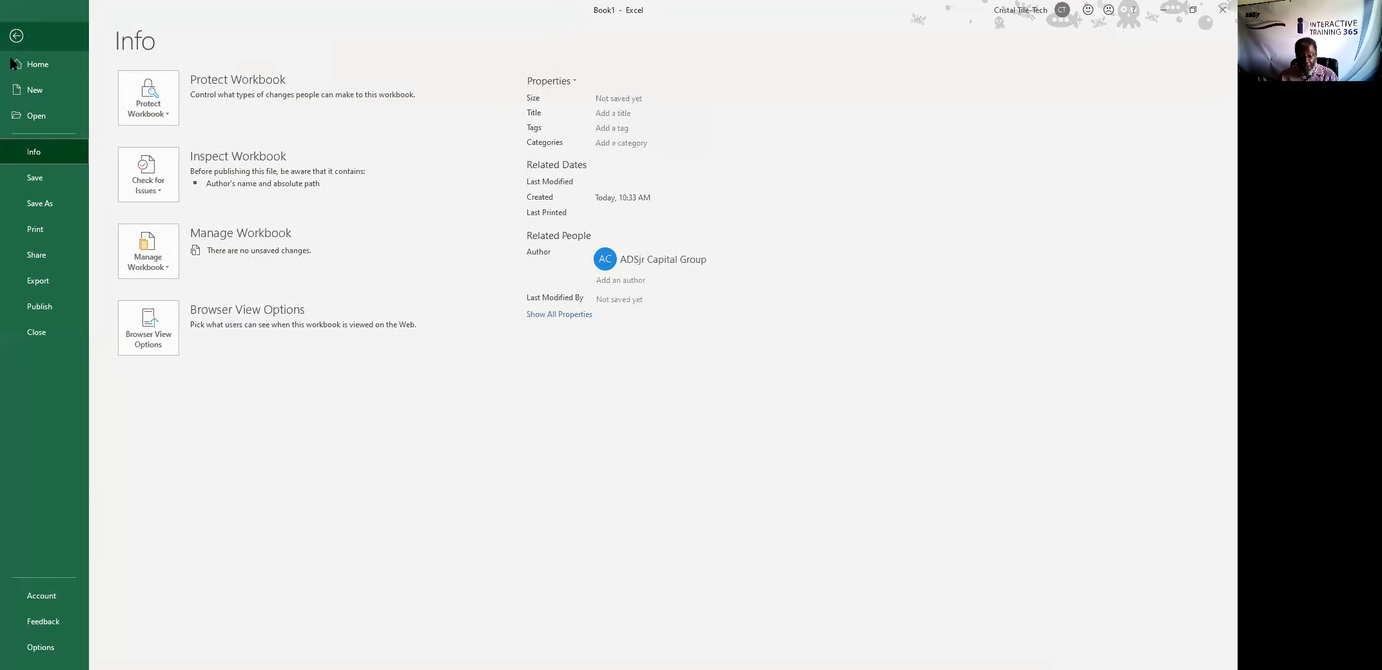
pyautogui.click(42, 648)
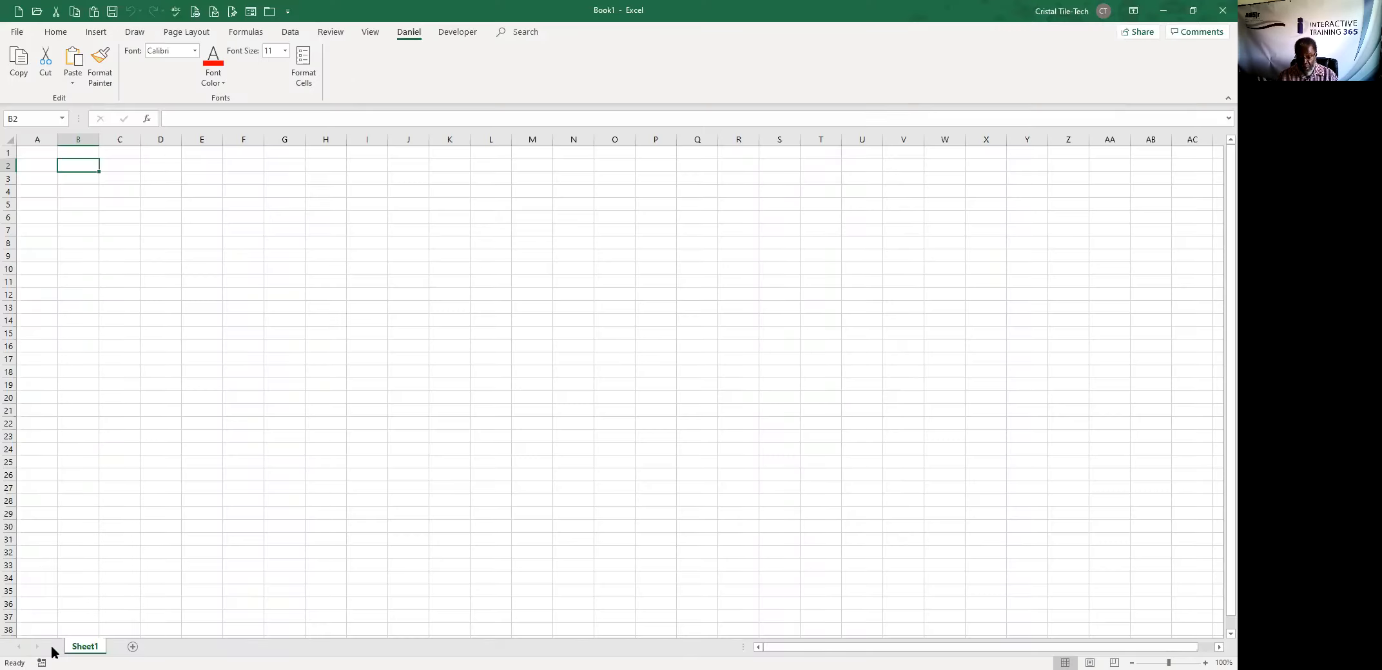
pyautogui.click(407, 291)
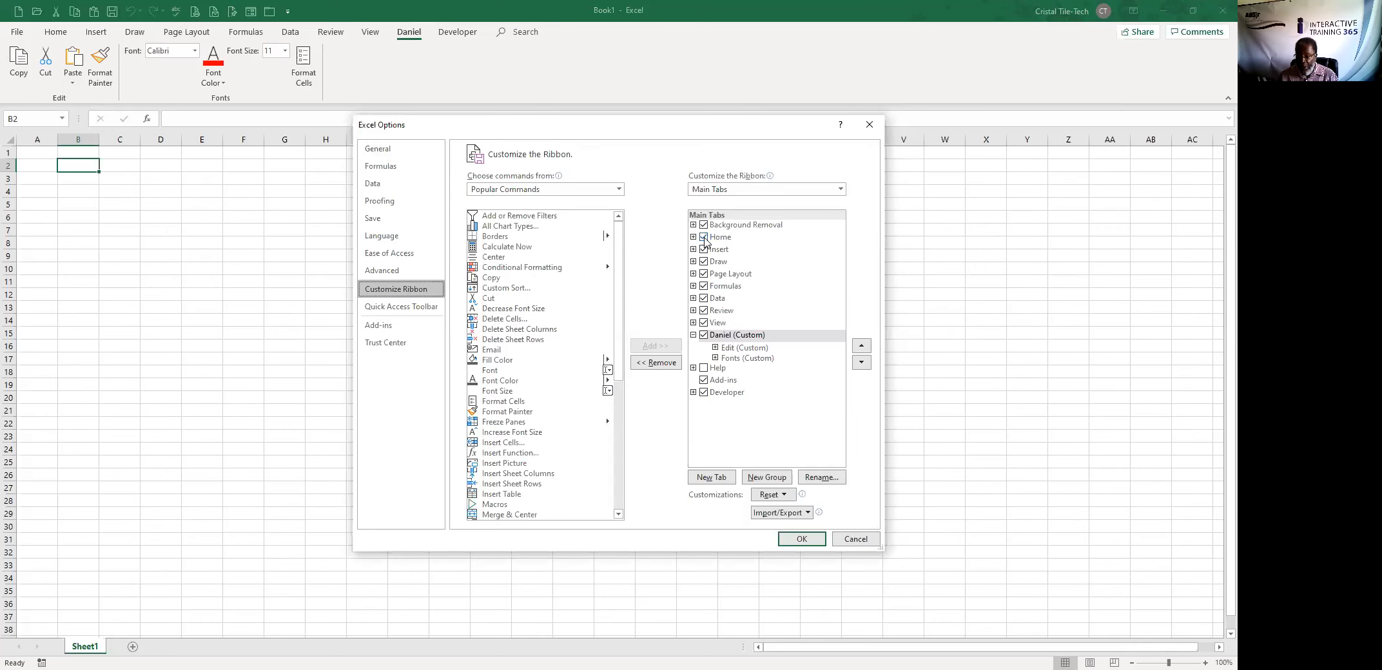
pyautogui.click(704, 236)
pyautogui.click(704, 250)
pyautogui.click(704, 261)
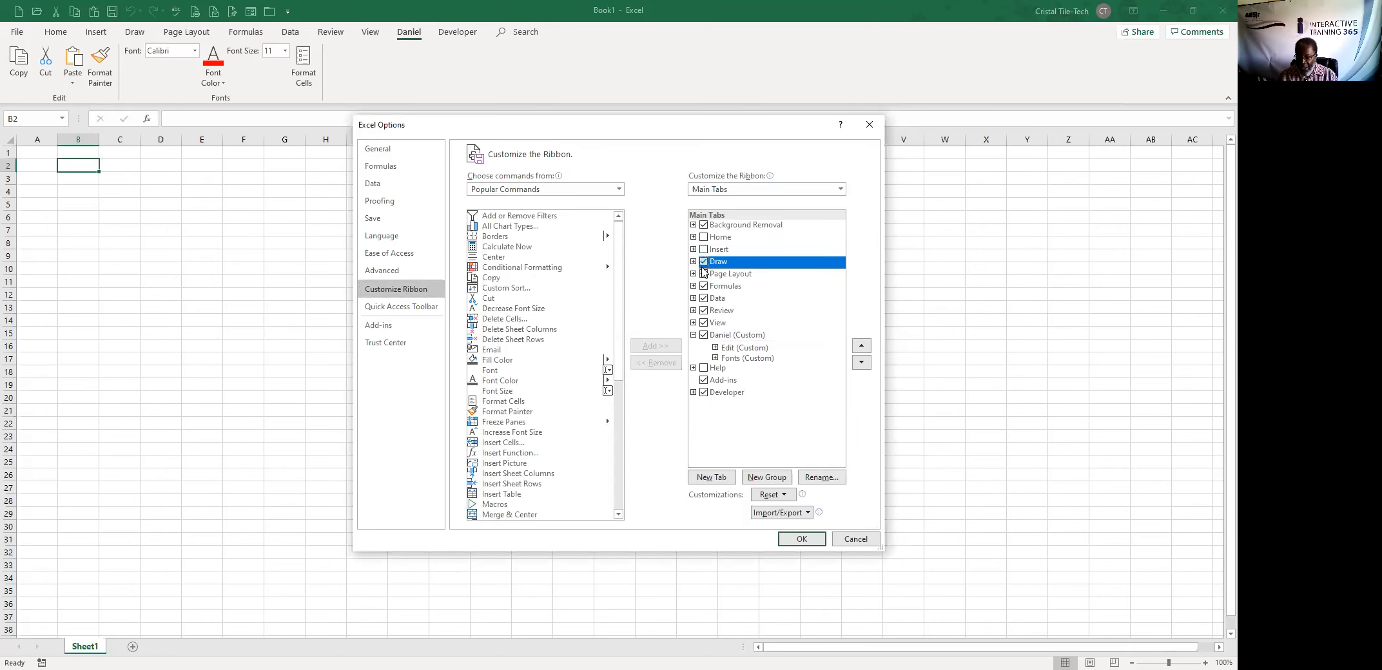
pyautogui.click(704, 274)
pyautogui.click(703, 286)
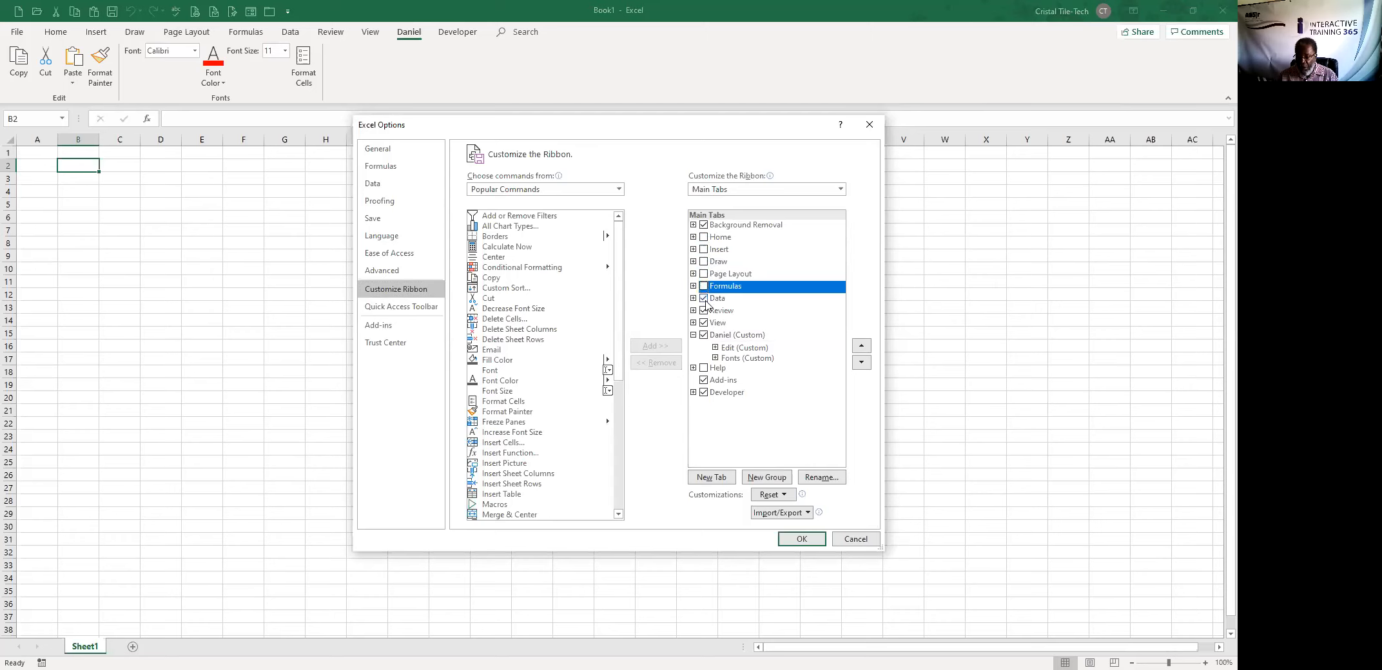
pyautogui.click(704, 298)
pyautogui.click(704, 311)
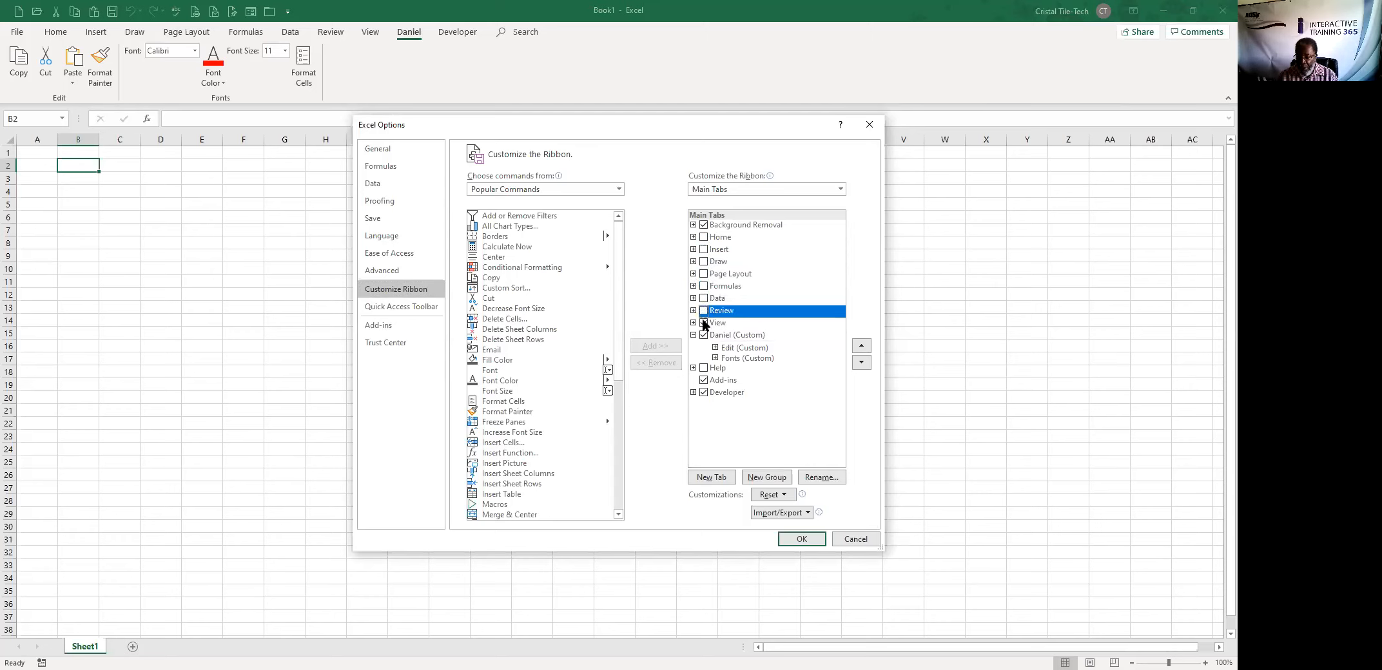
pyautogui.click(703, 323)
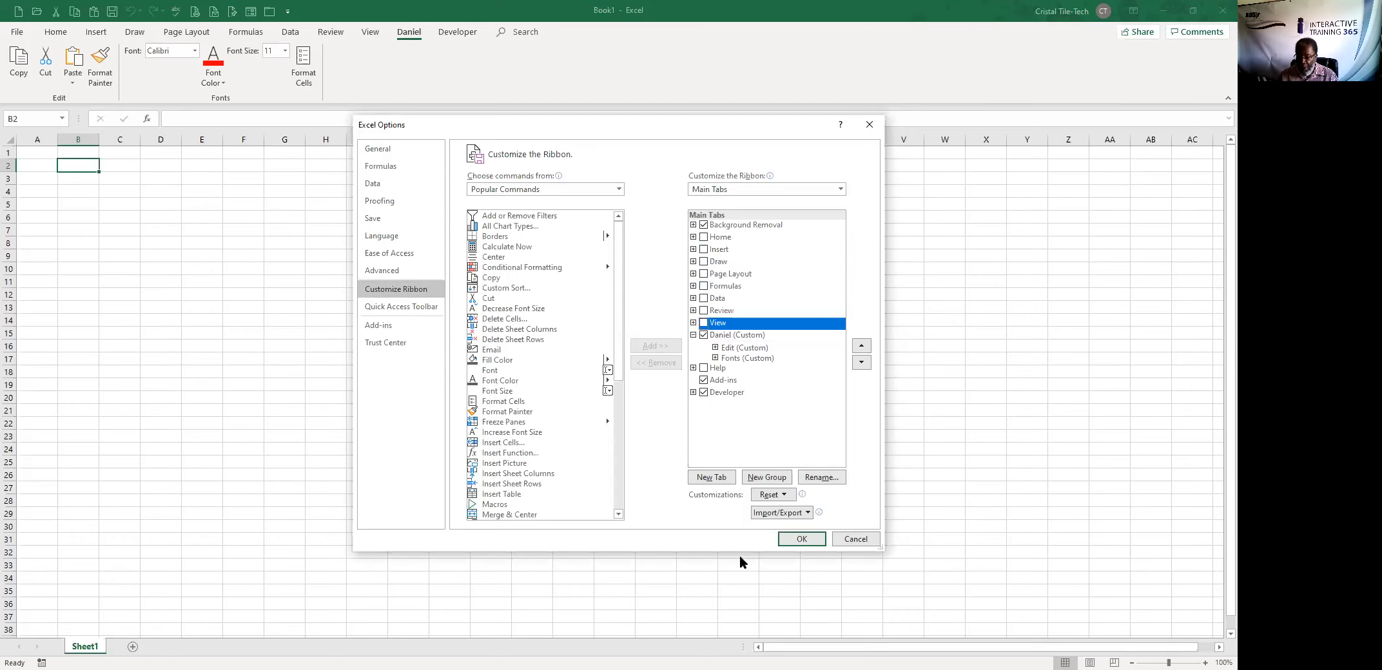
pyautogui.click(808, 543)
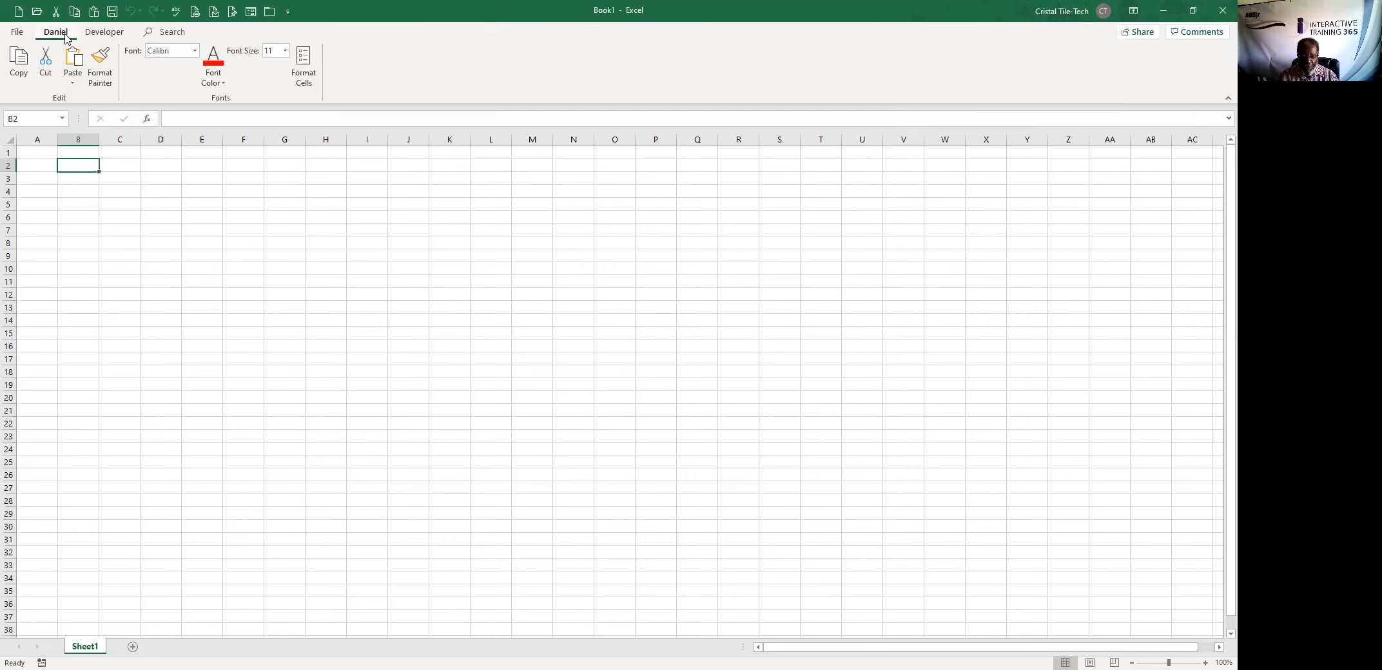
# - Show the Home, Insert, Draw, Page Layout, Formulas, Data, Review and View tabs on the ribbon again, keep the custom tab, and apply the change
pyautogui.click(16, 34)
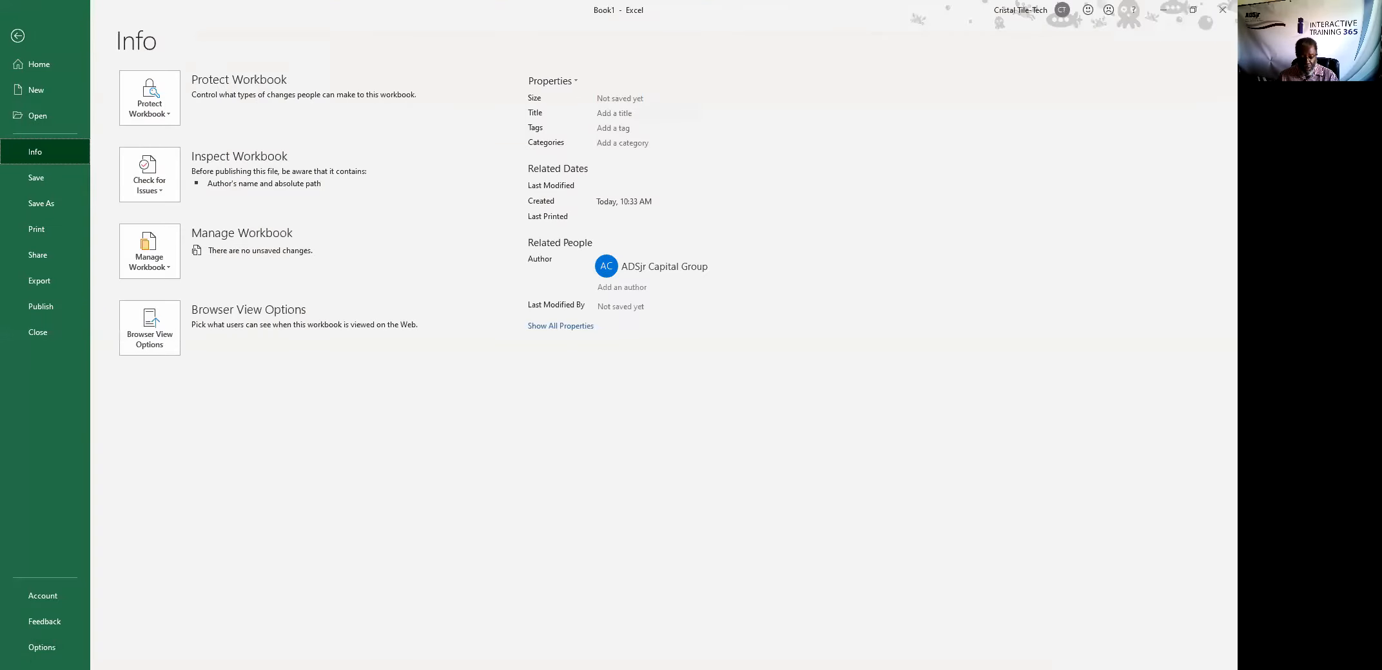
pyautogui.click(52, 644)
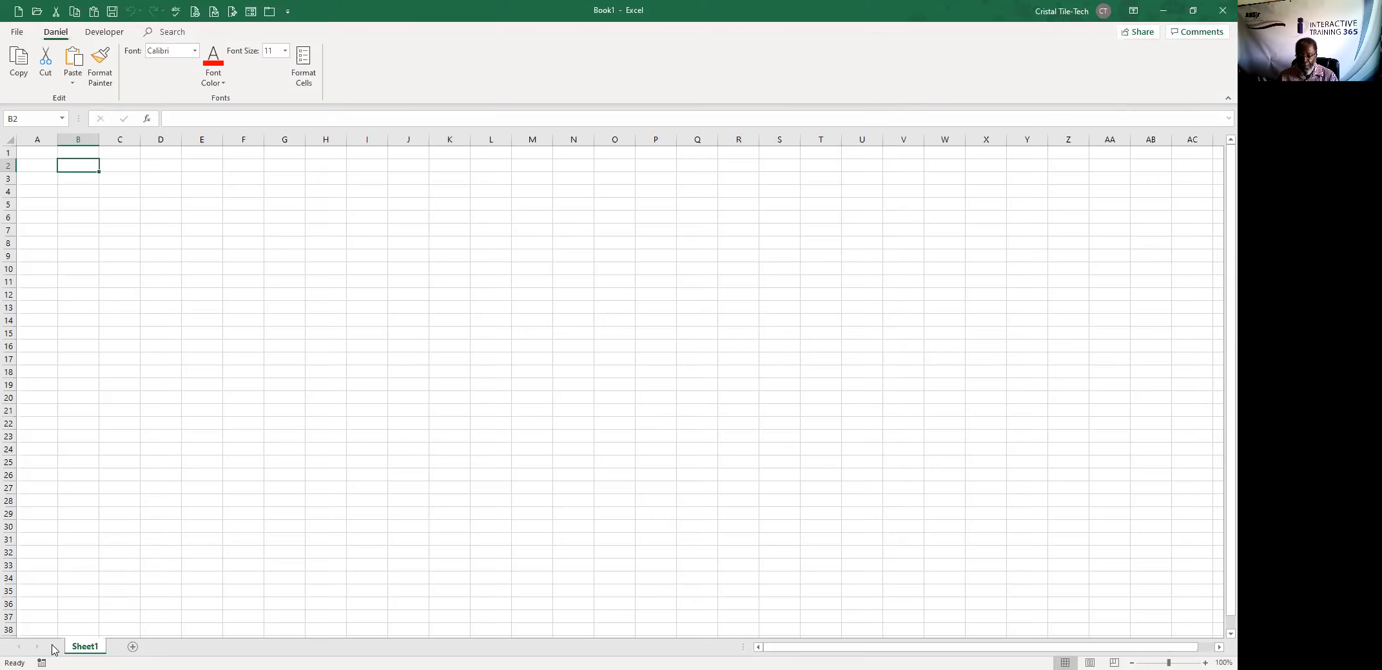
pyautogui.click(397, 290)
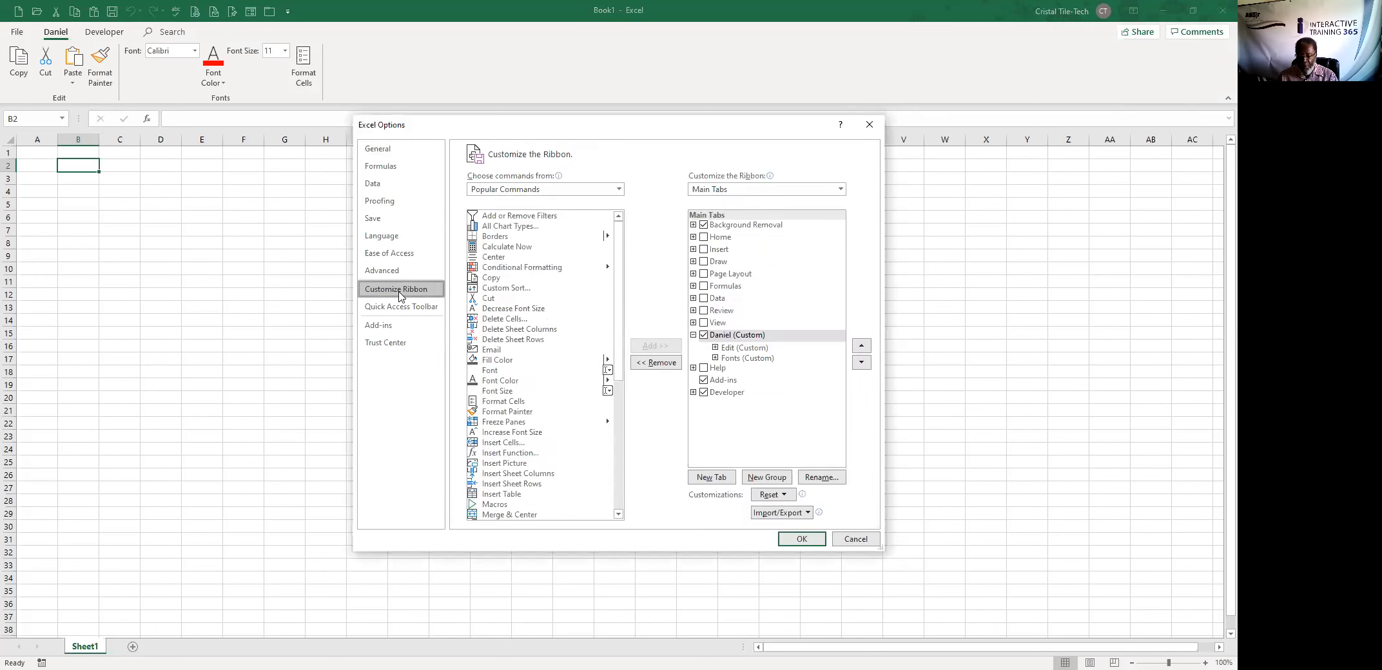
pyautogui.click(704, 237)
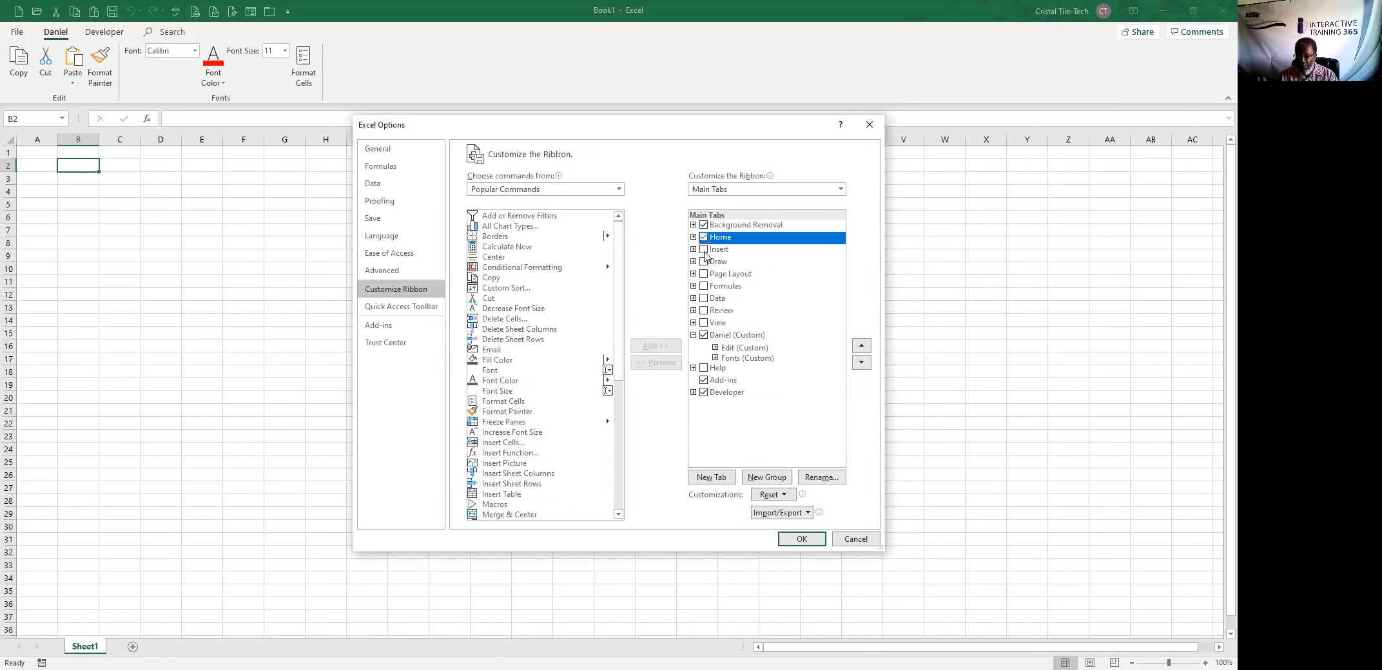
pyautogui.click(703, 249)
pyautogui.click(703, 262)
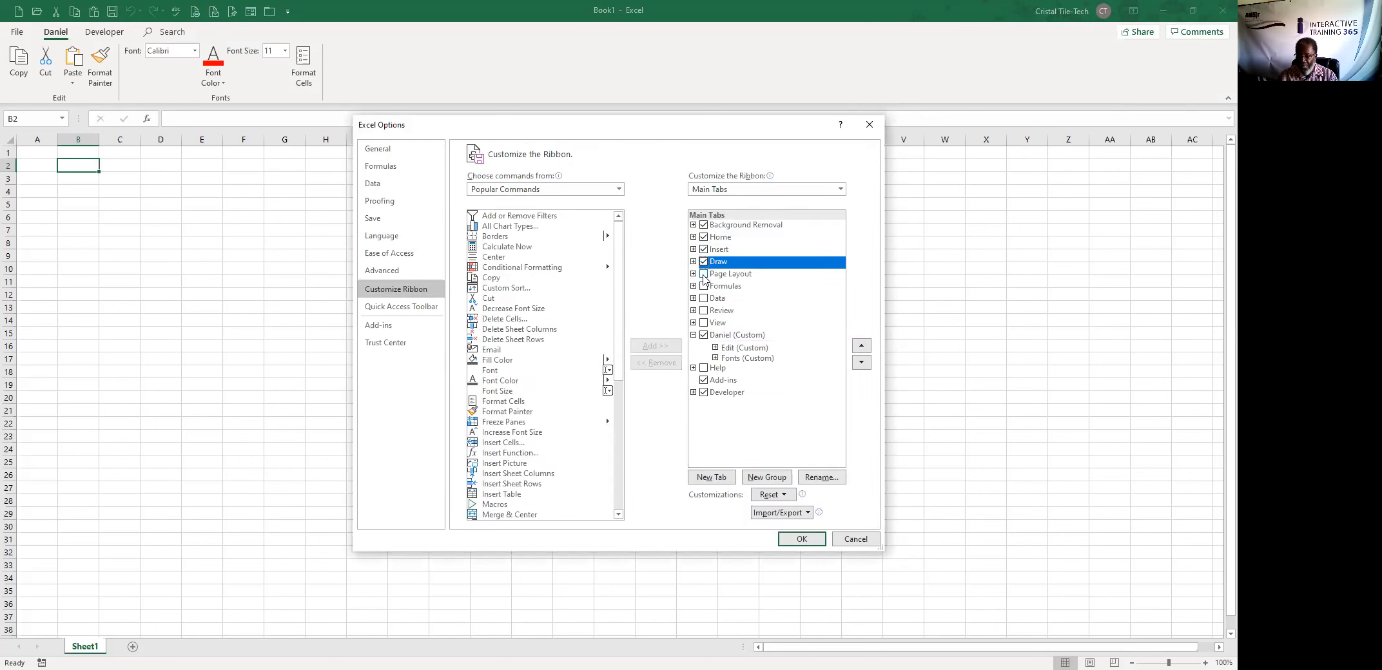
pyautogui.click(704, 274)
pyautogui.click(703, 286)
pyautogui.click(703, 298)
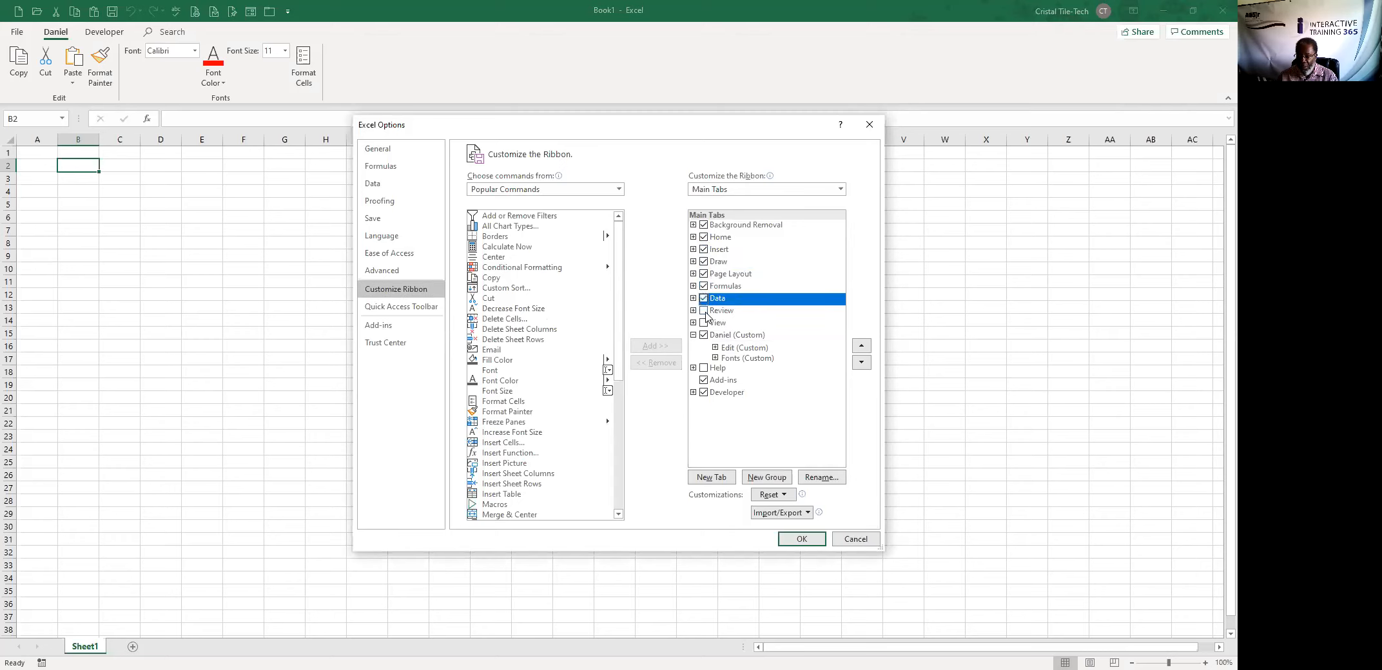
pyautogui.click(704, 310)
pyautogui.click(704, 322)
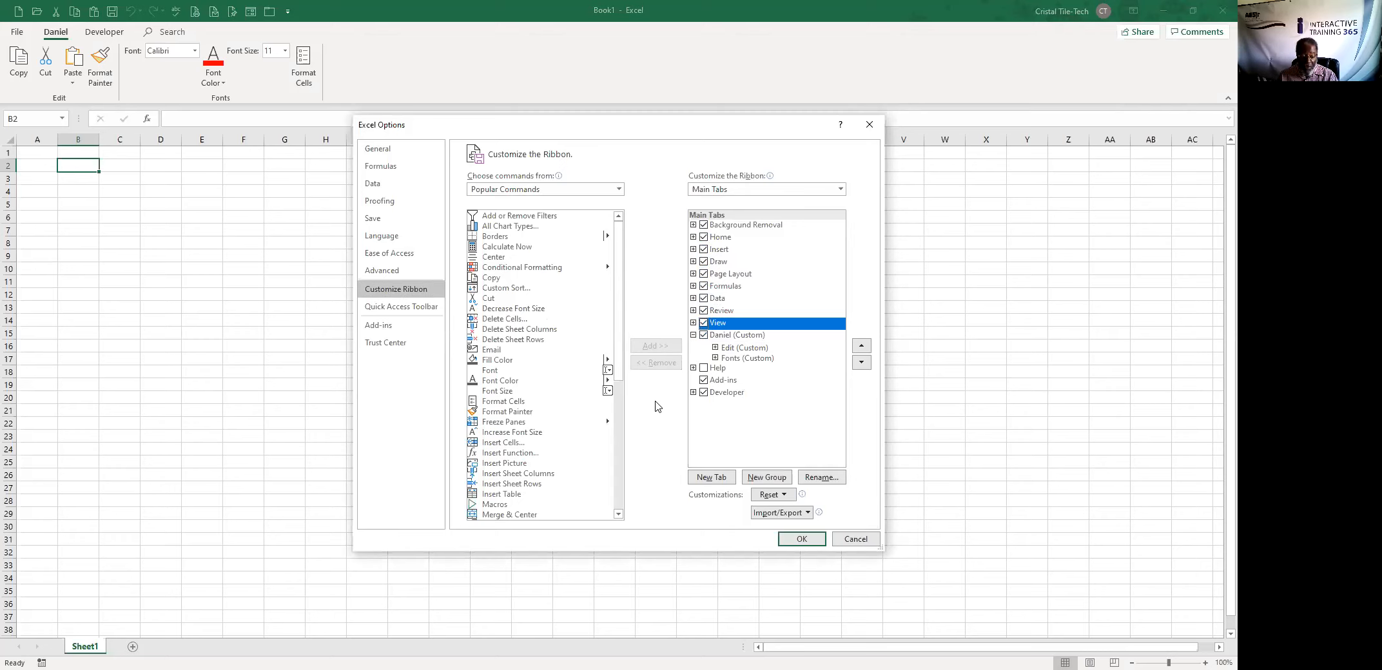
pyautogui.click(744, 335)
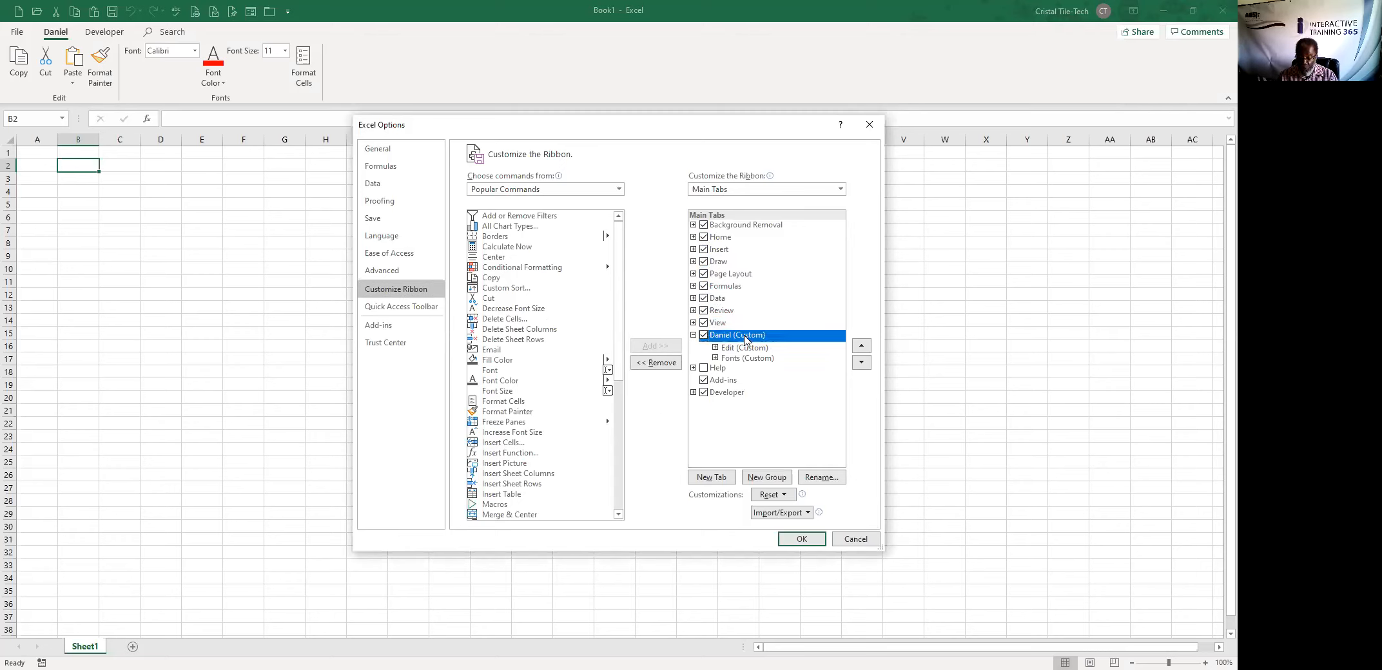
pyautogui.click(659, 363)
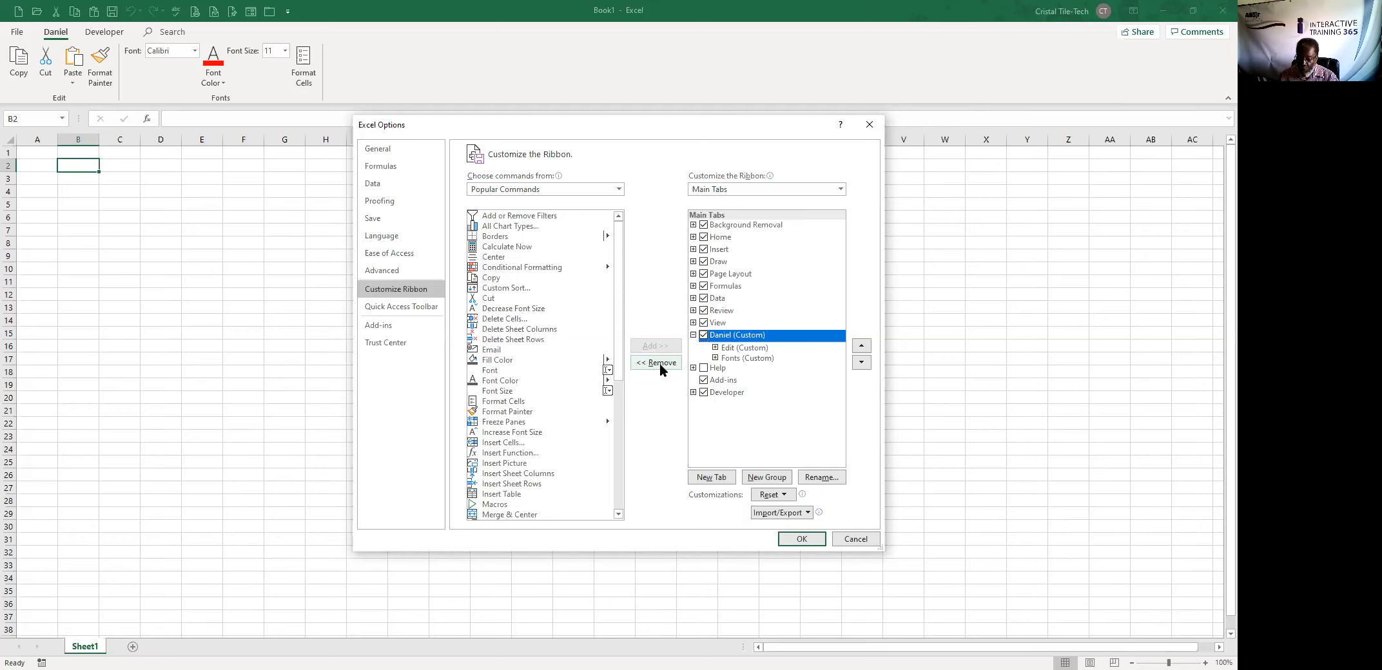
pyautogui.click(804, 540)
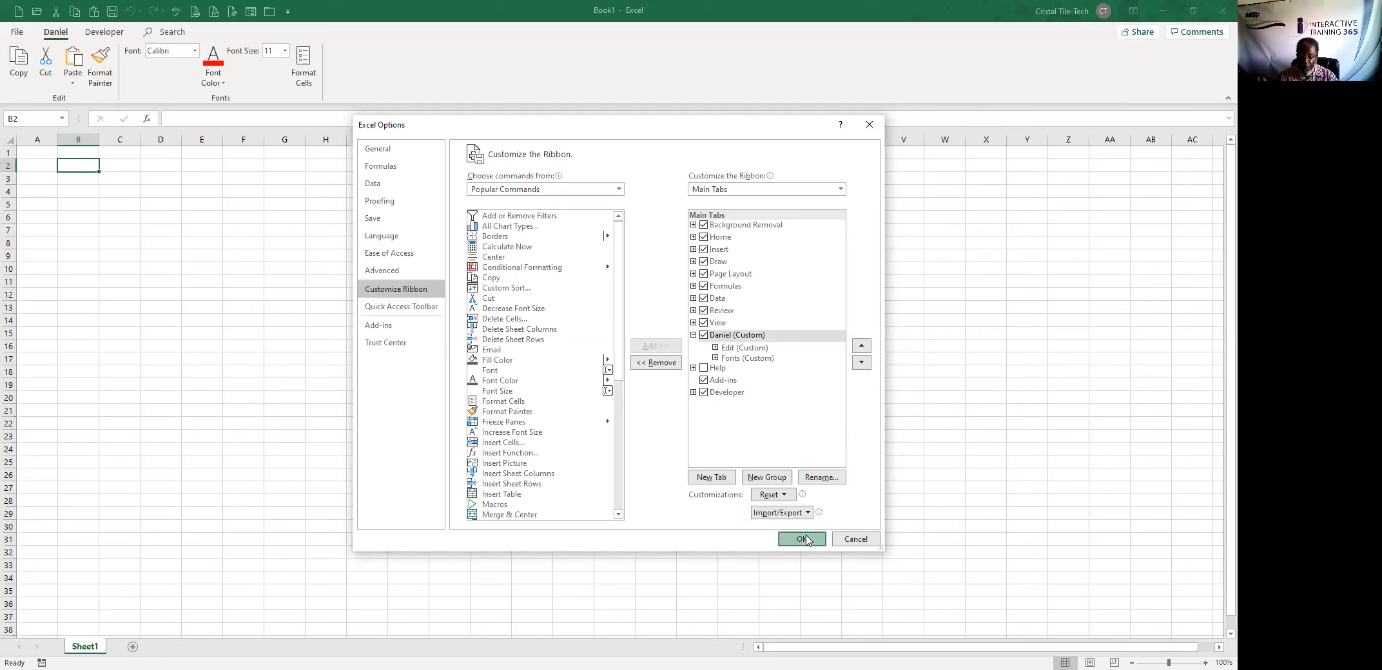